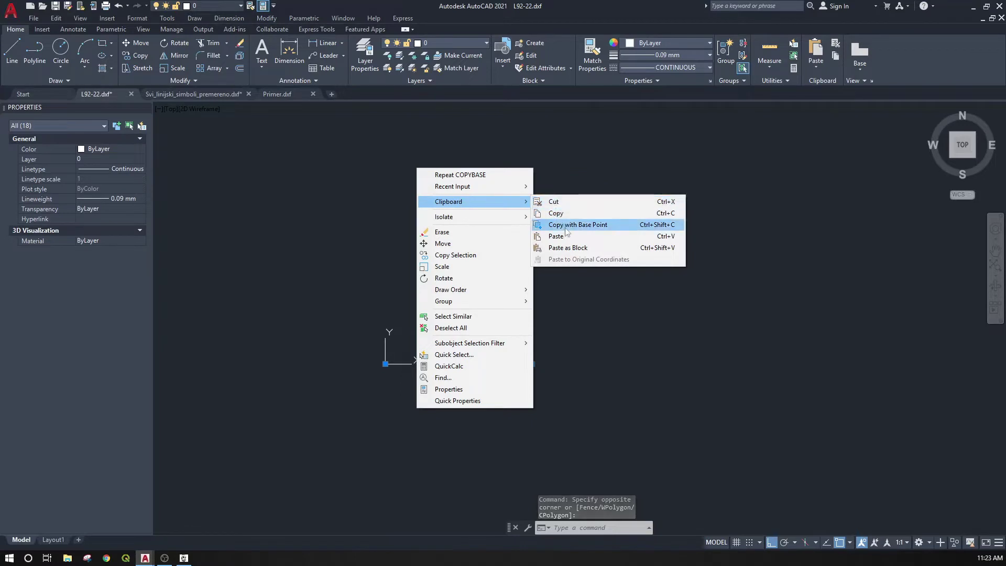
- Copy the selected symbol with its base point at the origin and paste it at grid point 75,0 in Svi_linijski_simboli_premereno.dxf
click(386, 364)
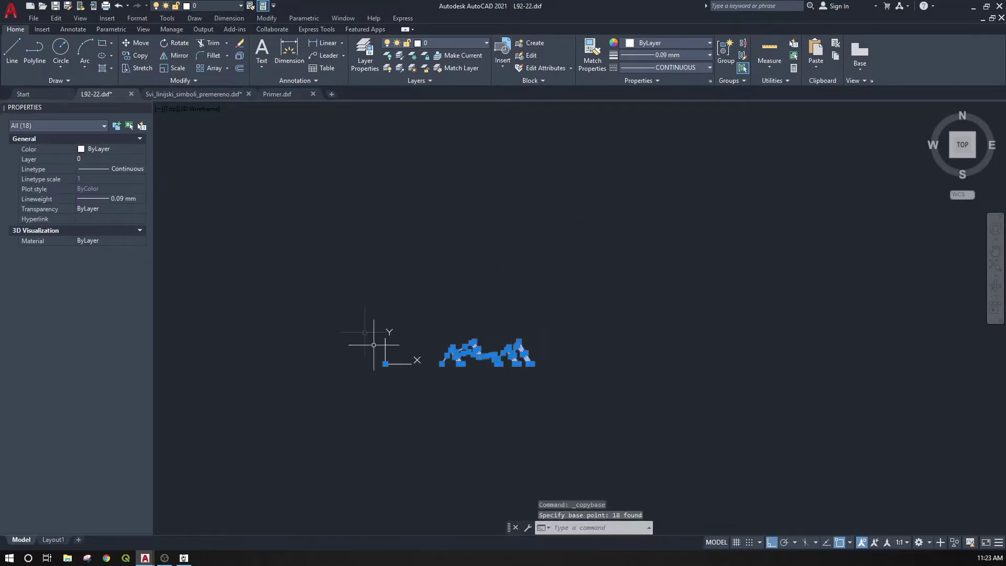
click(204, 95)
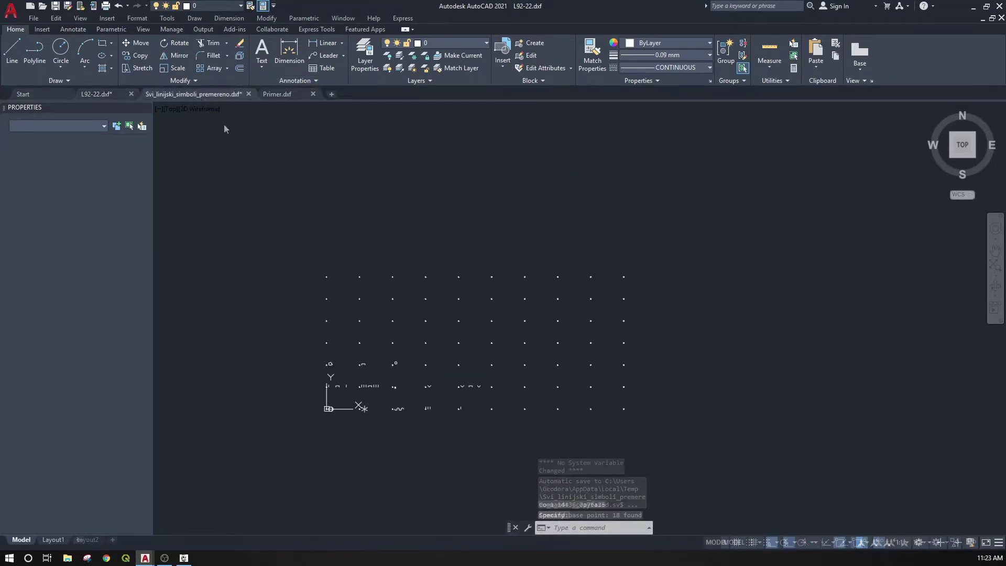
right_click(473, 475)
mouse_move(514, 297)
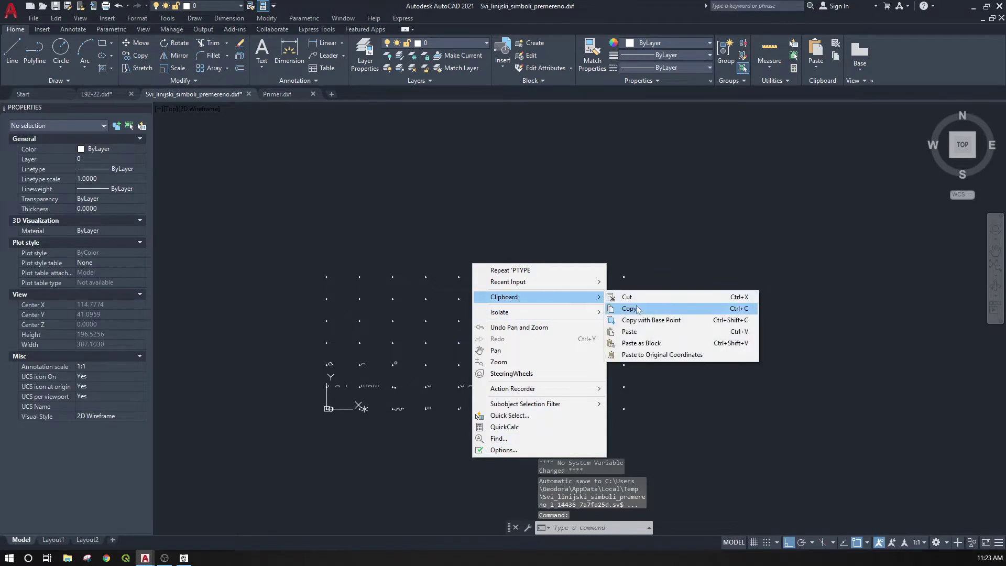
click(629, 332)
key(Escape)
- Define the pasted symbol as a block named 1_OBALA, with its base point on the grid point at 75,0
scroll(497, 411, up, 6)
click(564, 352)
click(508, 392)
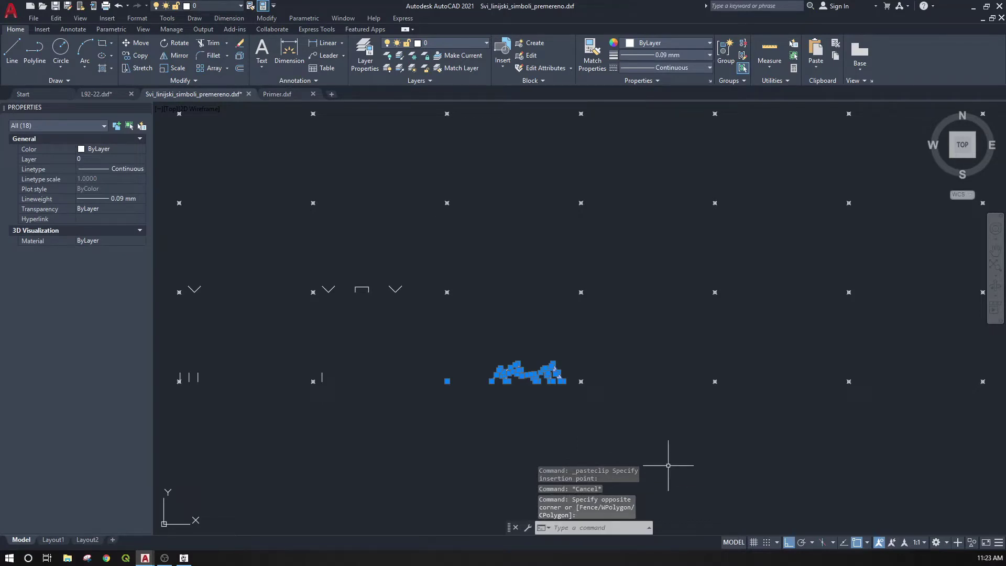
text(block)
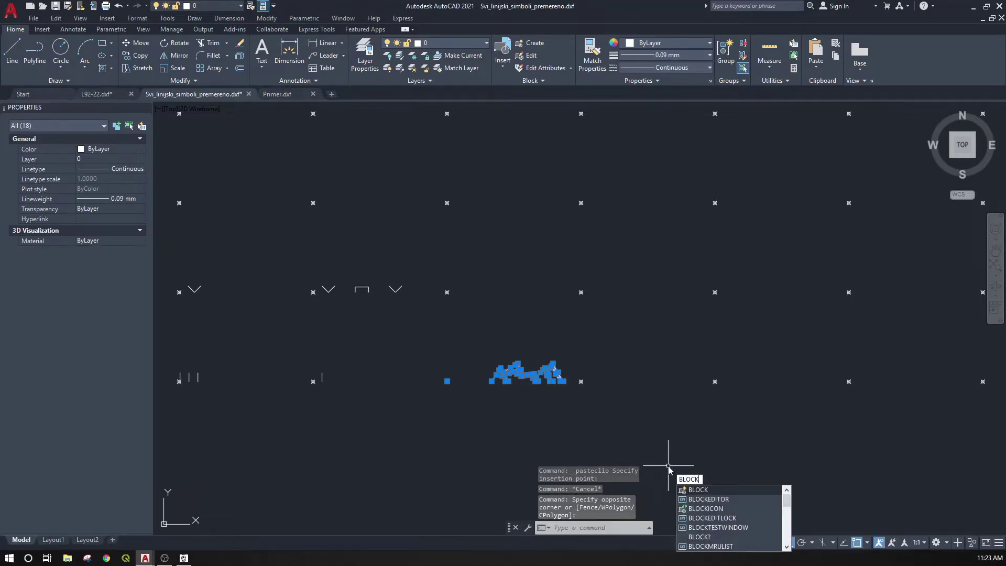
key(Return)
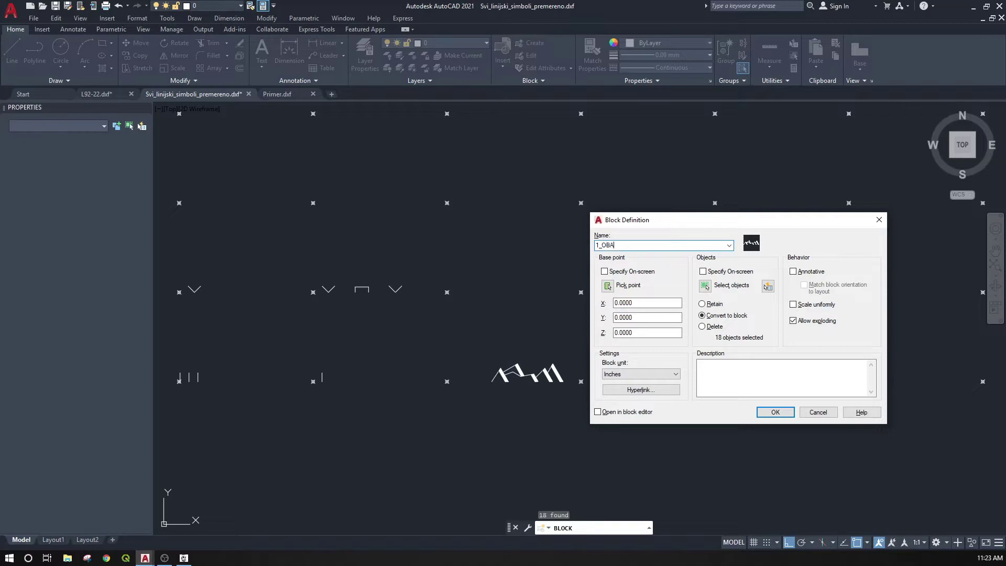
click(609, 288)
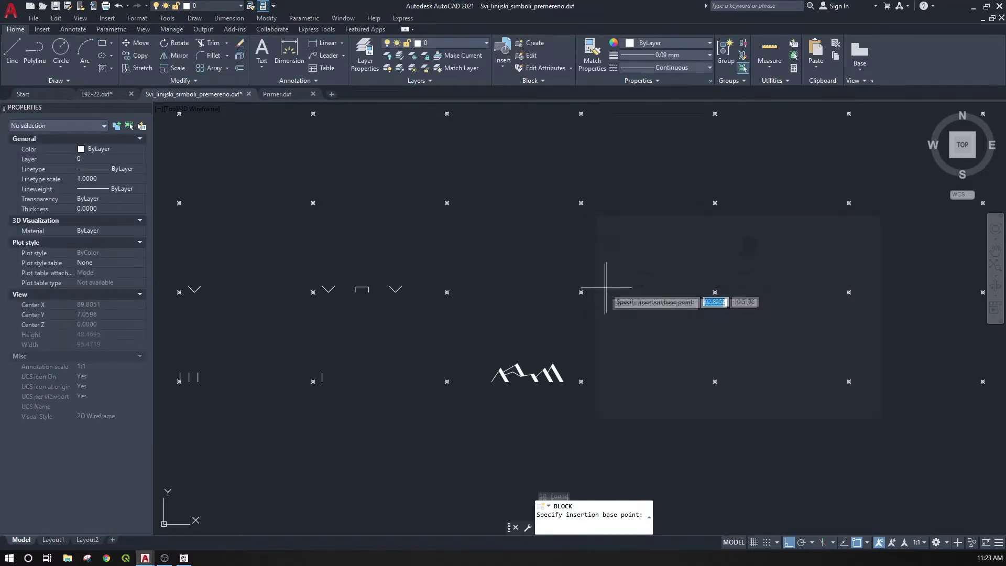
click(447, 381)
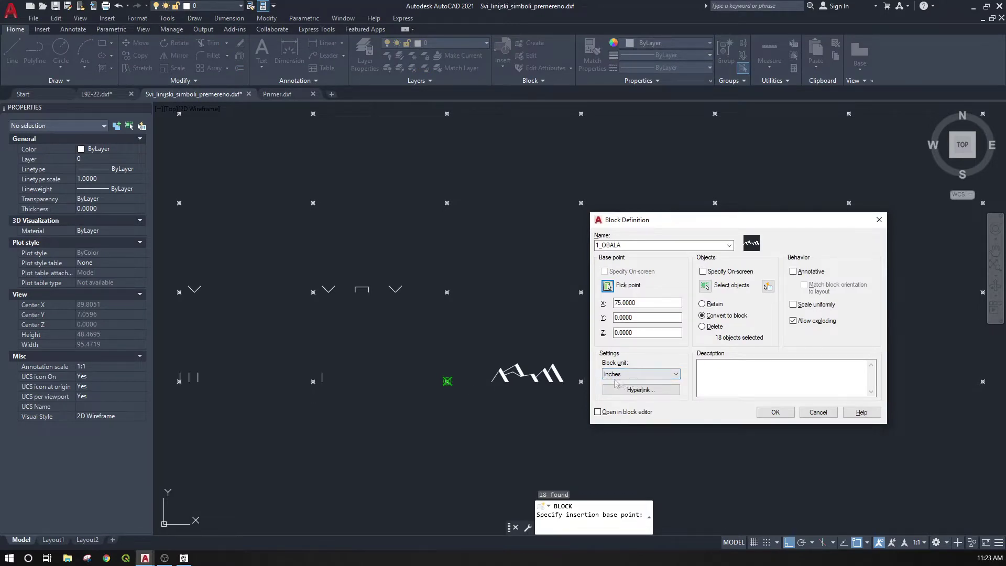
click(772, 413)
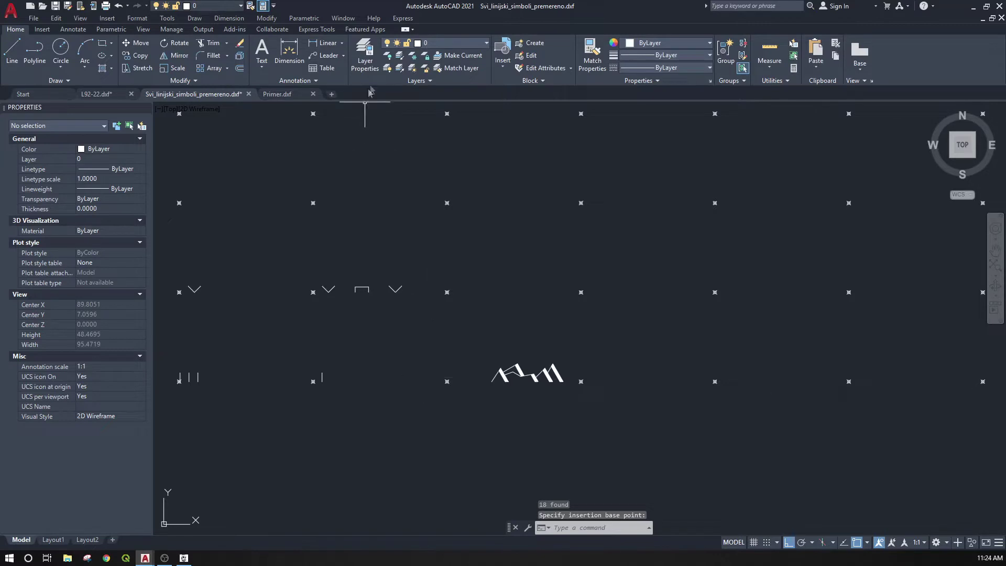
- Create a new layer named OBALA_UTVRDJENA
click(372, 71)
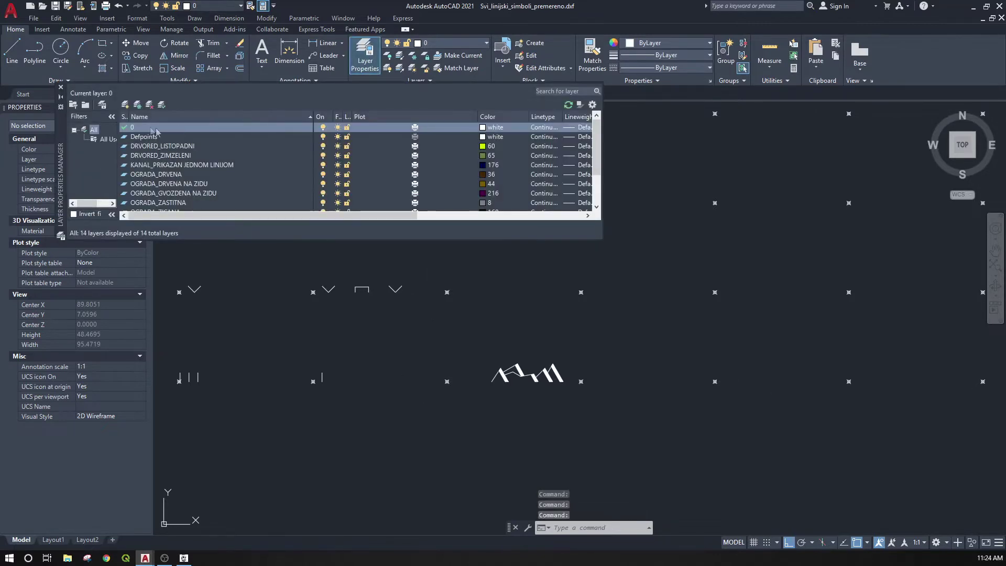
click(125, 107)
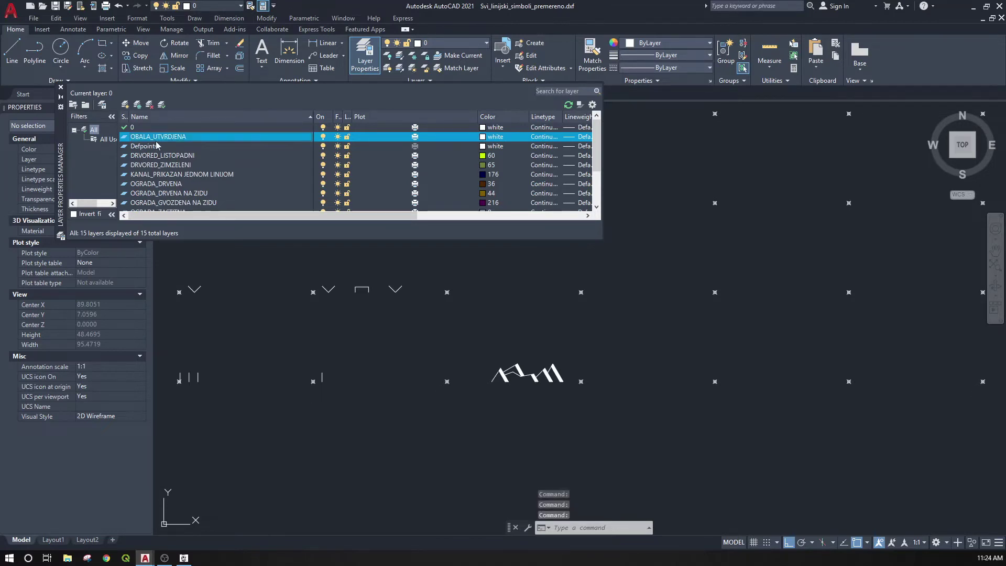
click(60, 90)
- Assign the 1_OBALA block to the OBALA_UTVRDJENA layer
click(557, 341)
click(485, 393)
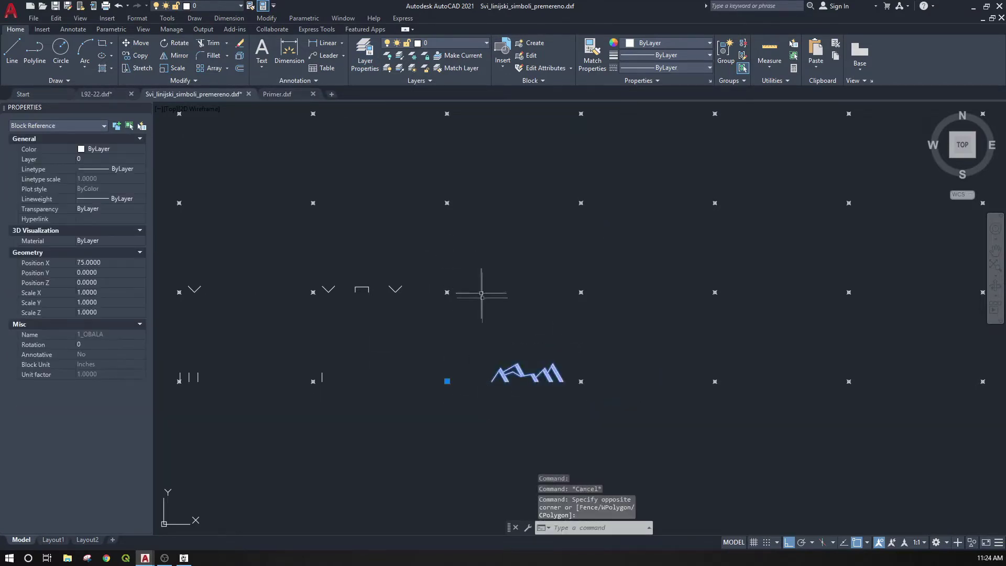
click(460, 44)
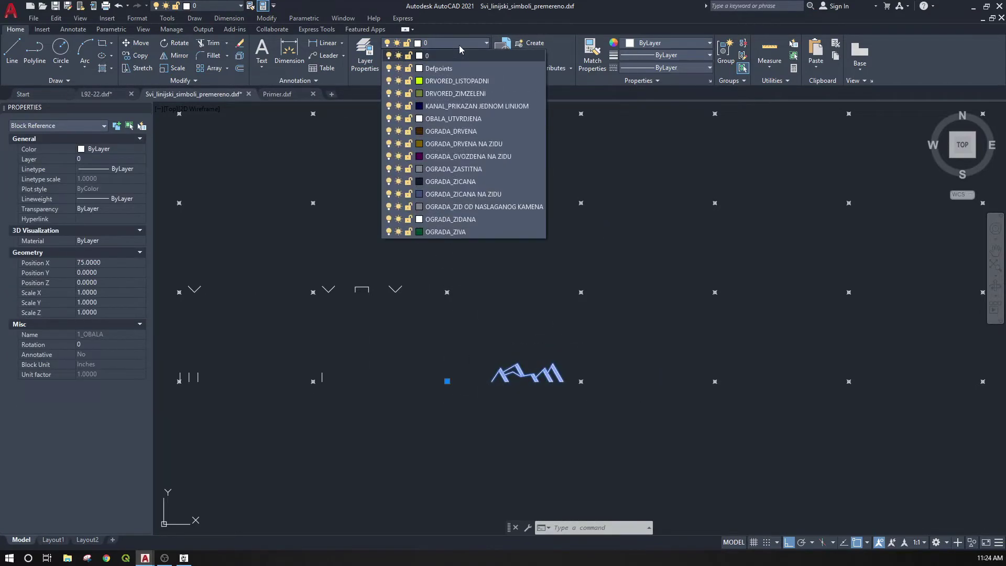
click(457, 119)
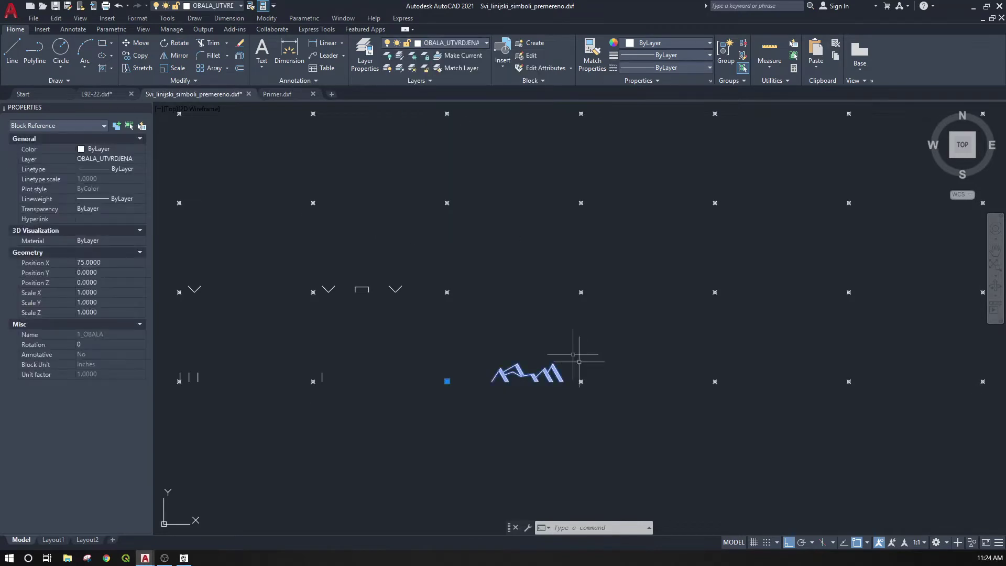
key(Escape)
- Copy the entire symbol grid and paste it into Primer.dxf beside the yellow line chain
scroll(603, 374, down, 10)
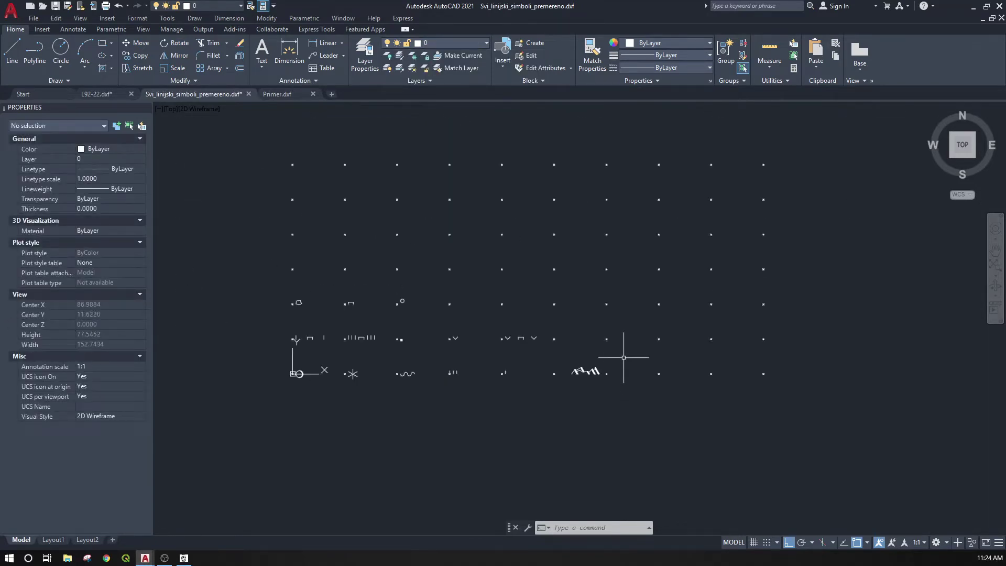
click(432, 262)
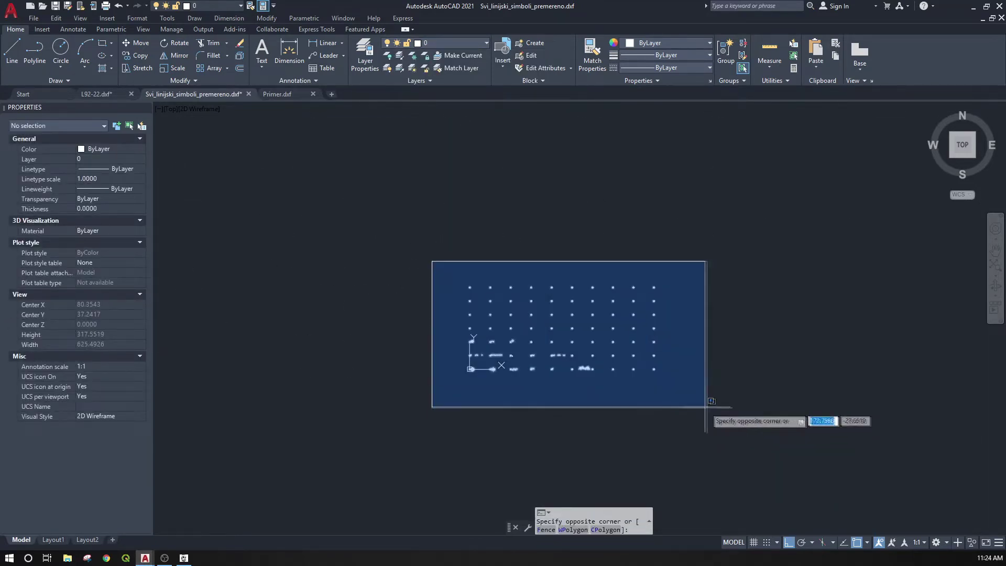
click(700, 403)
right_click(634, 407)
mouse_move(682, 199)
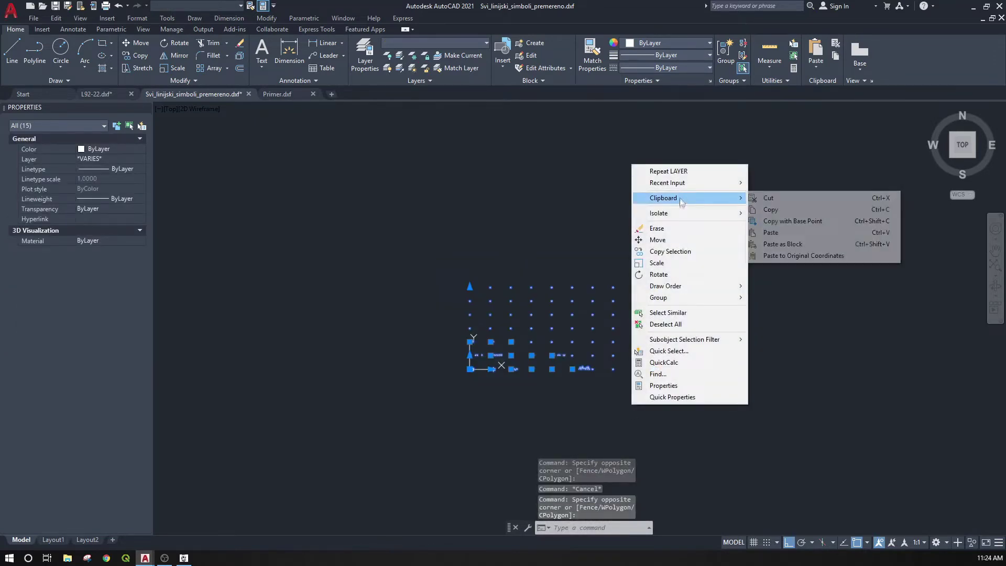
click(774, 211)
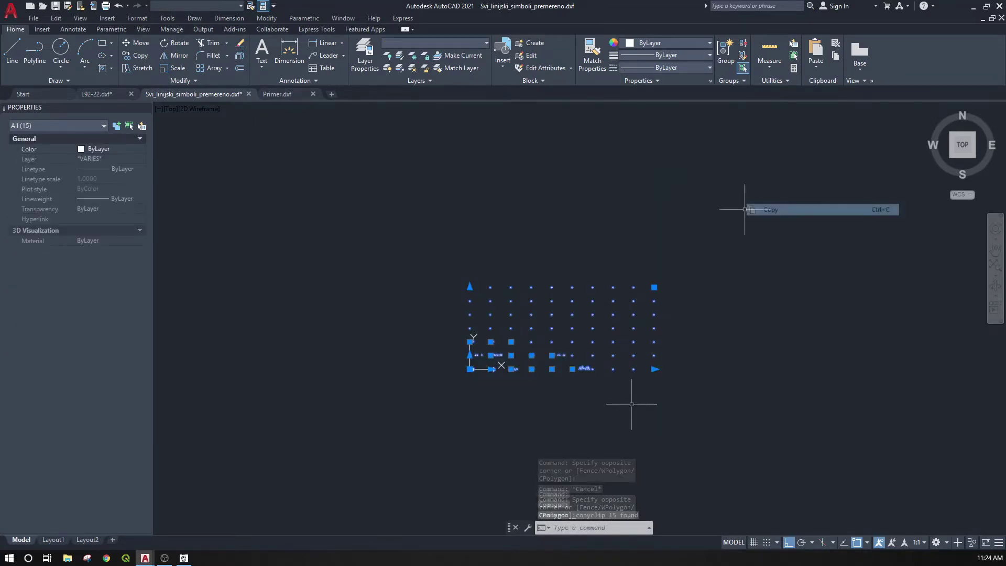
click(276, 94)
right_click(641, 373)
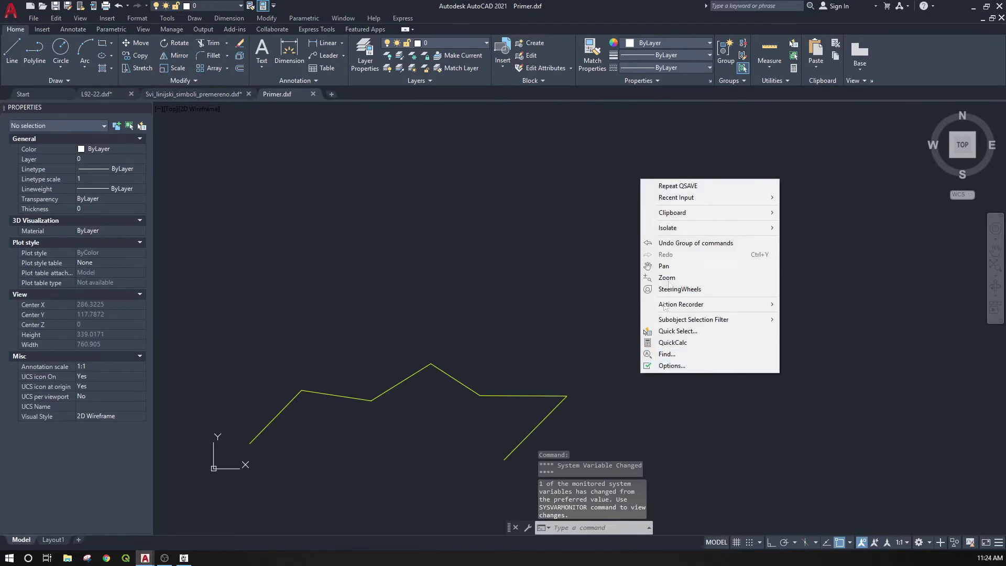
mouse_move(670, 219)
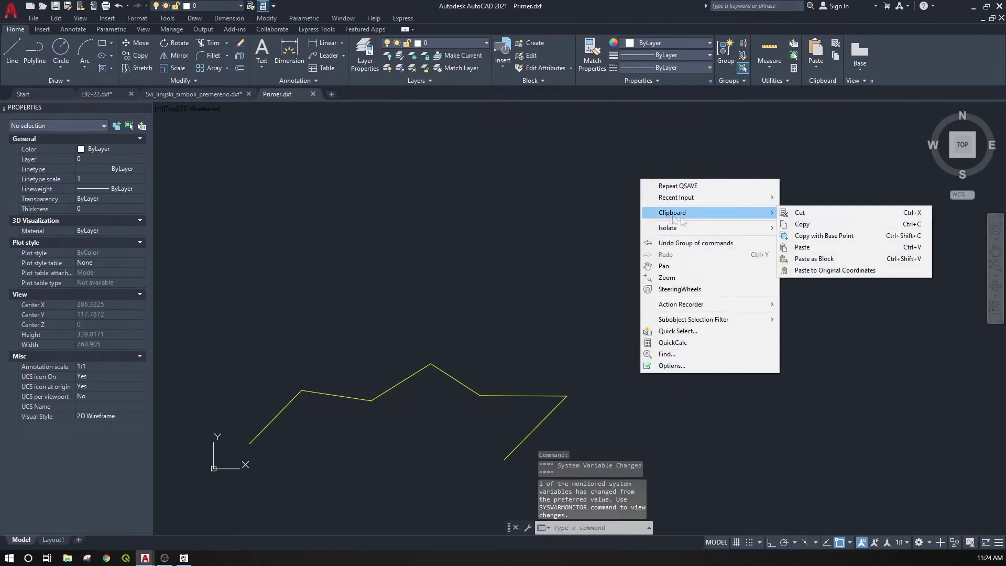
click(802, 255)
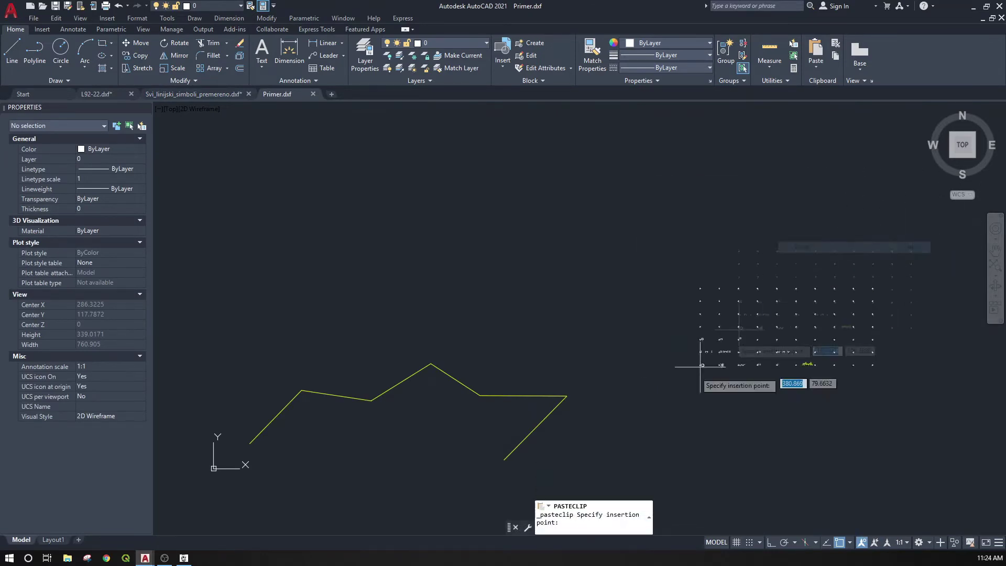
click(604, 449)
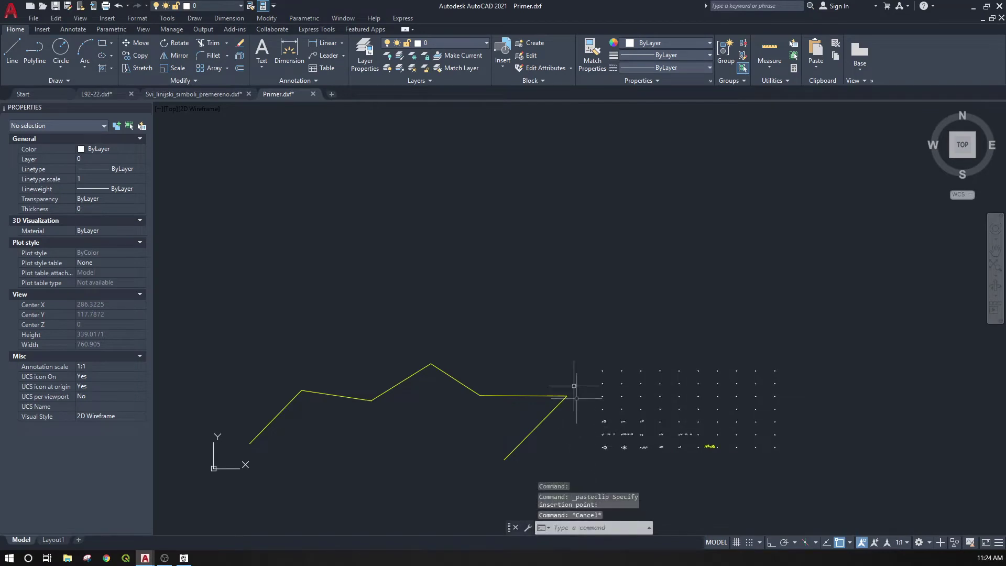
- Check the layer of the yellow line chain in Primer.dxf and save the drawing
click(566, 314)
click(282, 478)
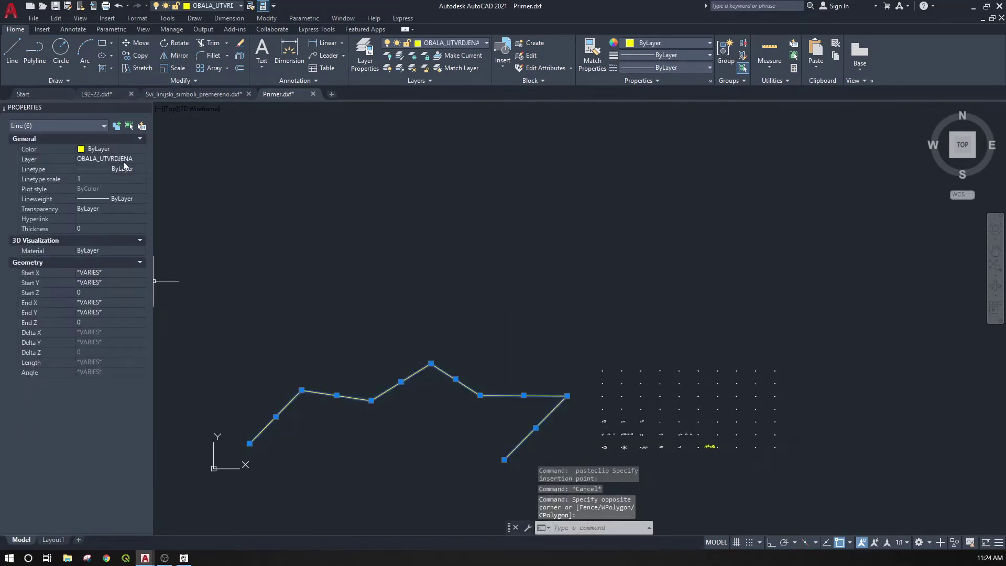
key(Escape)
key(Escape)
middle_drag(407, 409, 416, 395)
key(Escape)
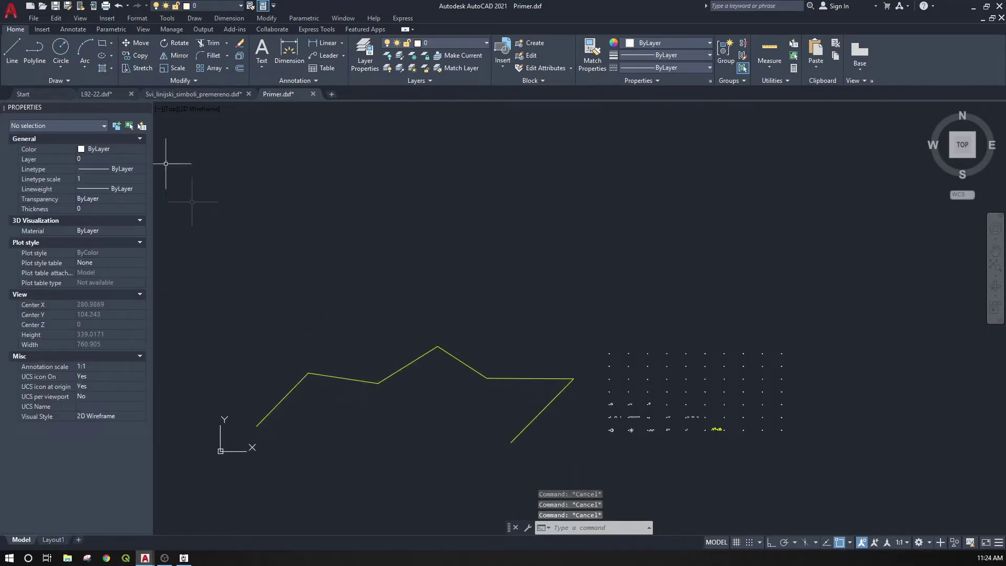
click(55, 5)
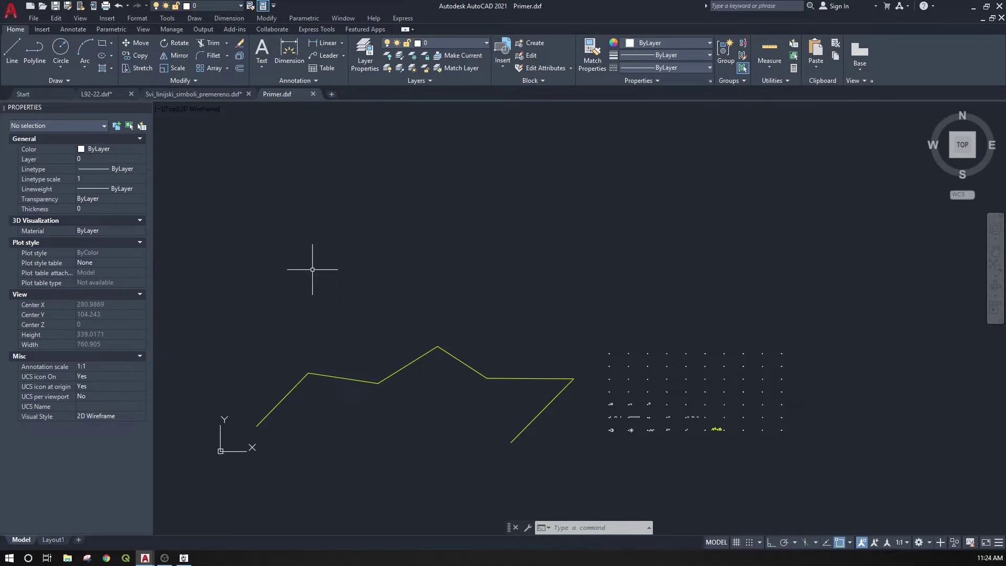
- Switch to Topografer Lite and load its layer environment table
click(974, 11)
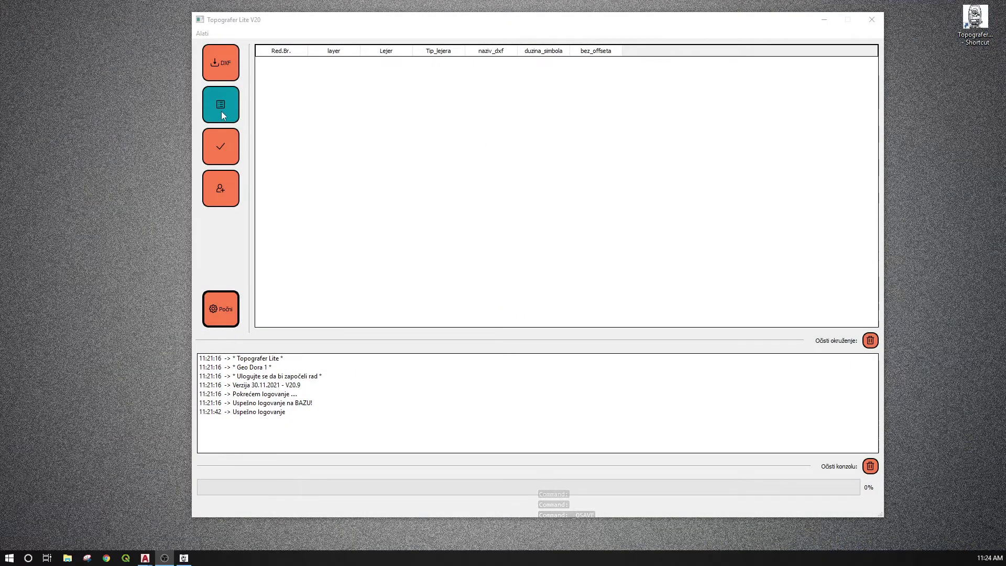
click(221, 116)
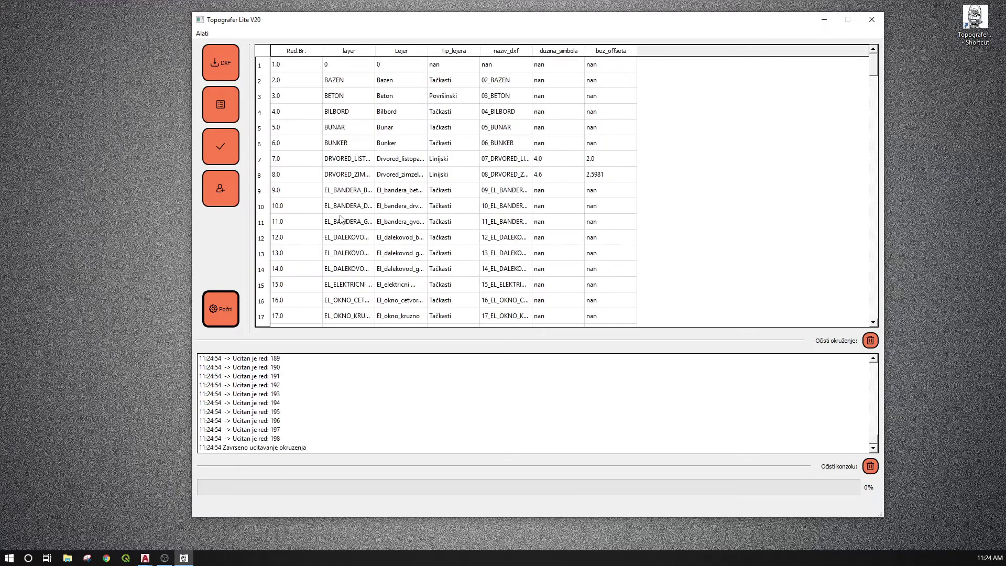
- Enter OBALA_UTVRDJENA as both the layer and Lejer values in the first empty table row, row 141
scroll(341, 218, down, 20)
scroll(341, 216, down, 13)
scroll(345, 197, down, 10)
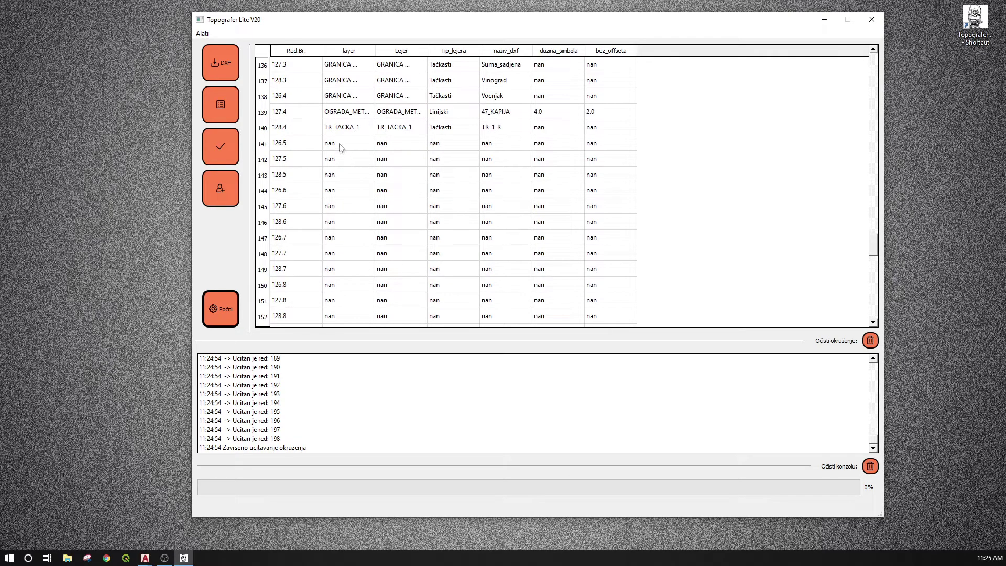
double_click(336, 144)
text(OBALA_UTVRDJENA)
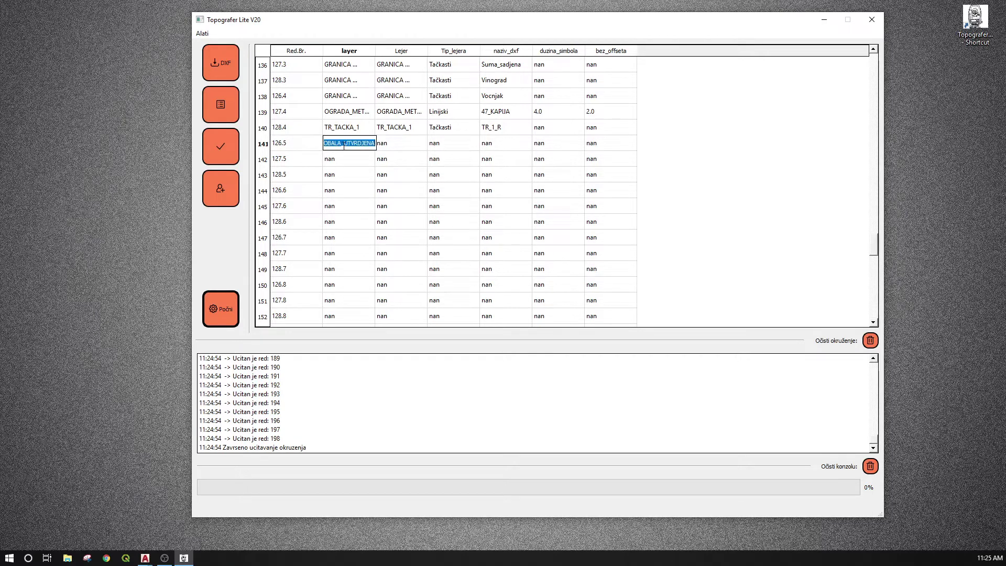
double_click(396, 144)
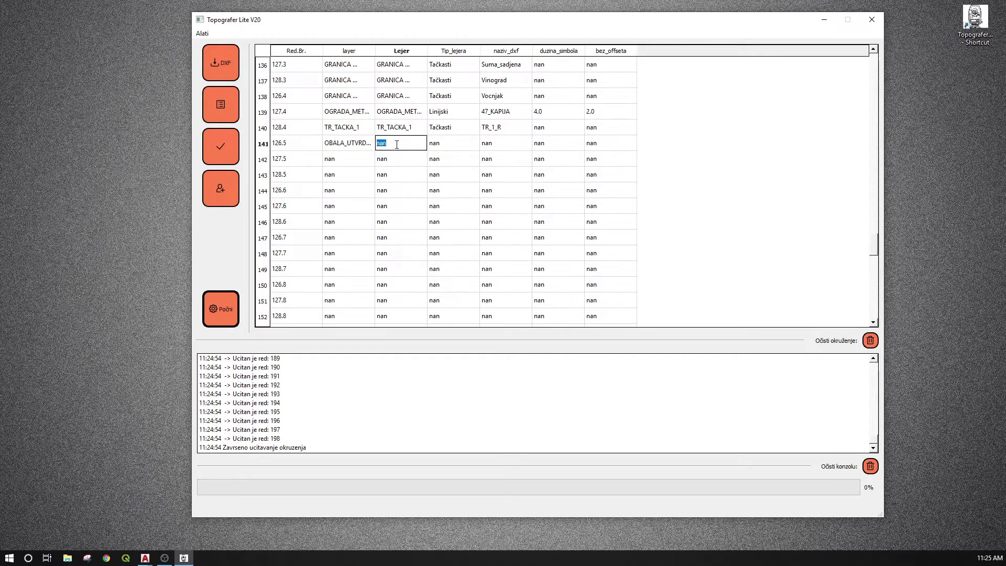
- Set the Tip_lejera of row 141 to Linijski, as in row 139, and its naziv_dxf to 1_OBALA
click(443, 147)
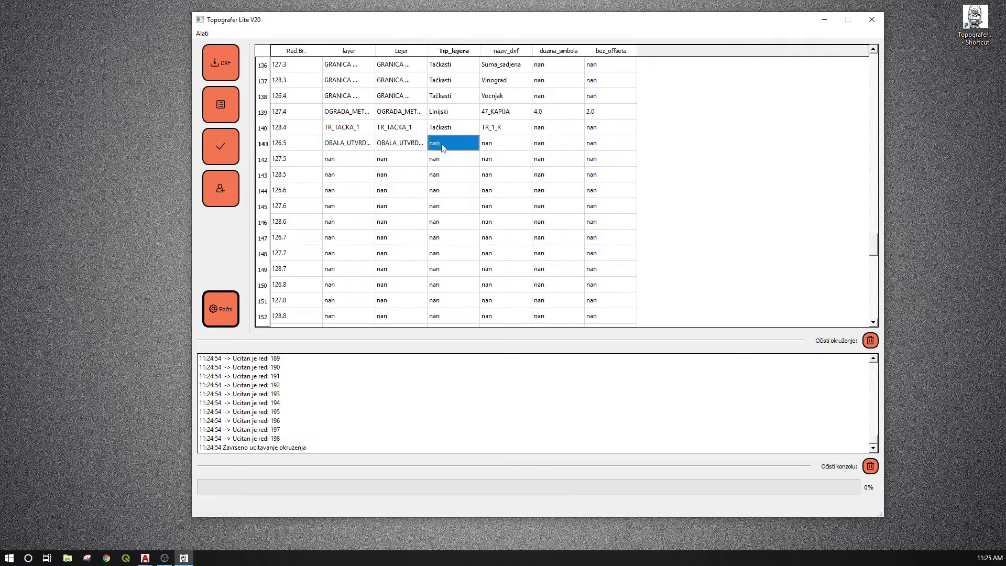
double_click(441, 112)
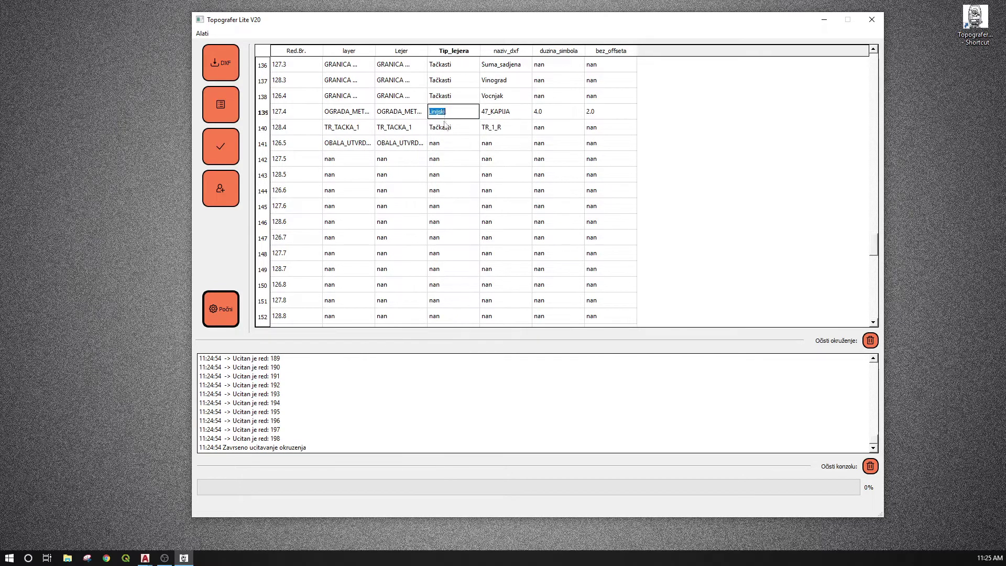
double_click(443, 144)
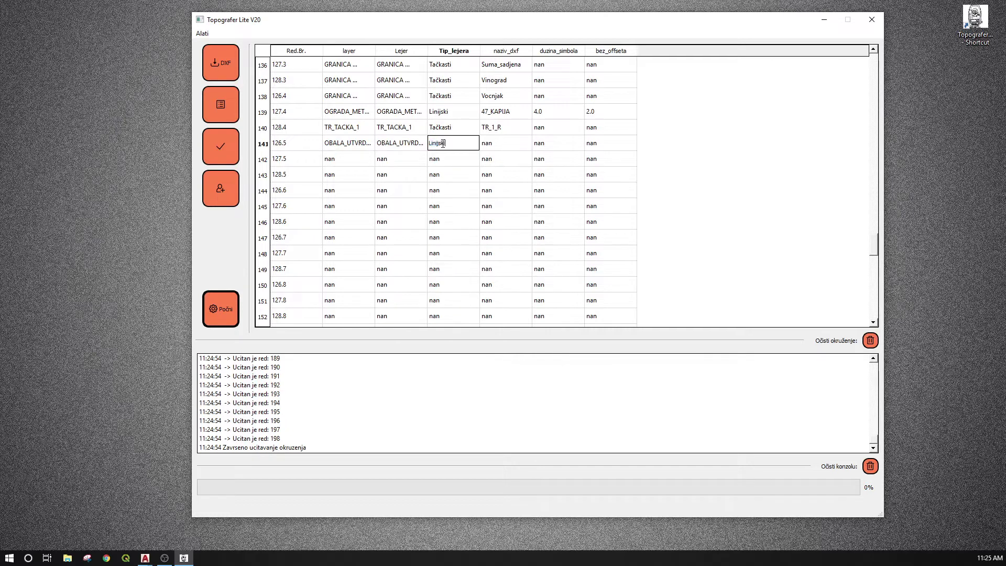
double_click(493, 147)
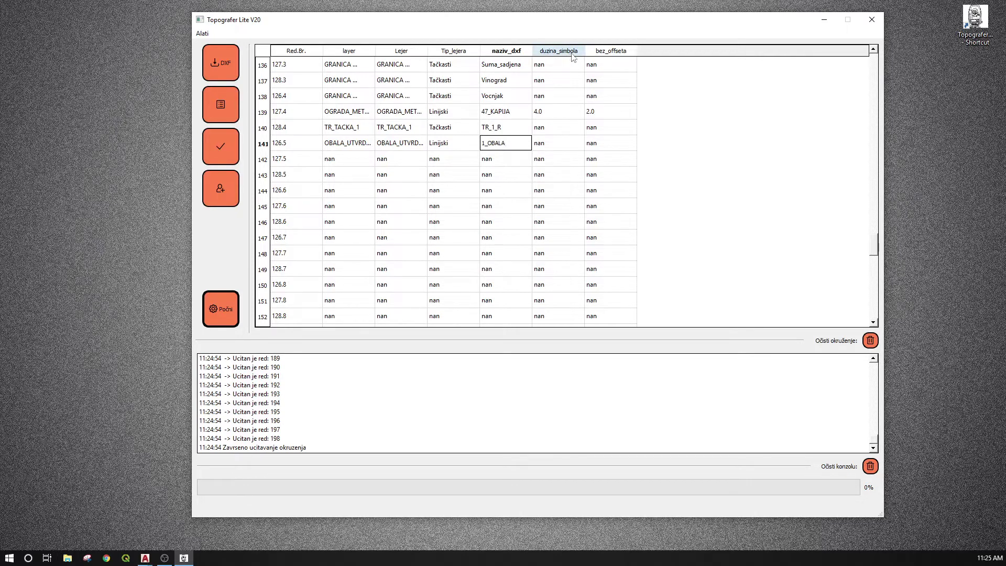
- Switch to AutoCAD and draw a baseline from the reference point at 75,0 through the mountain-shaped symbol's start corner to its far end
click(145, 557)
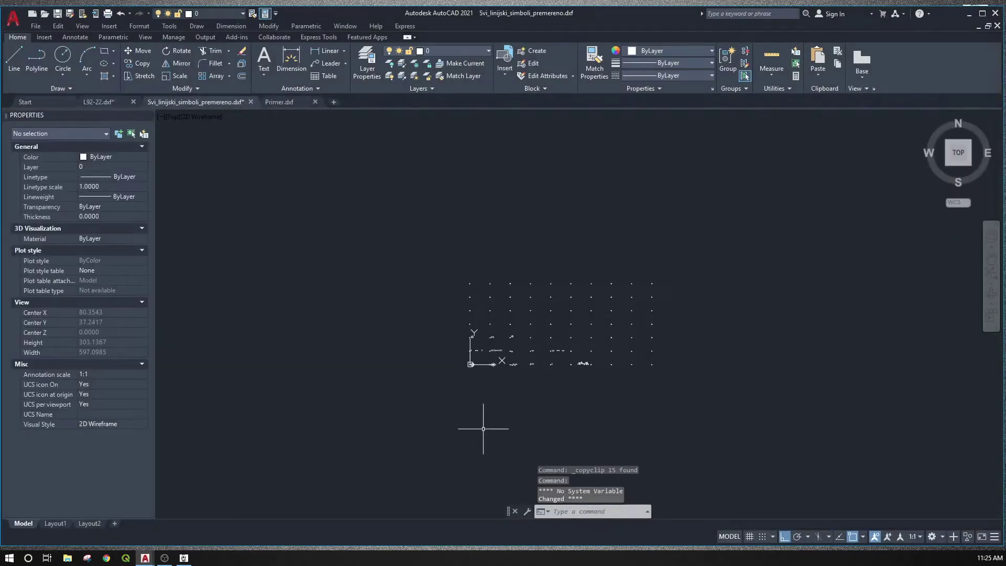
scroll(556, 399, up, 5)
middle_drag(580, 387, 528, 355)
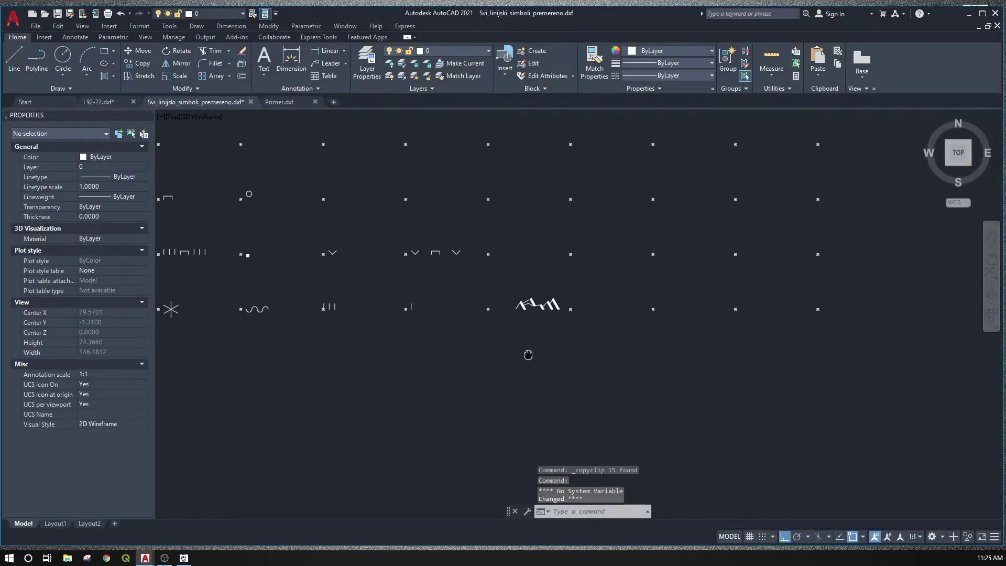
key(Escape)
scroll(503, 332, up, 3)
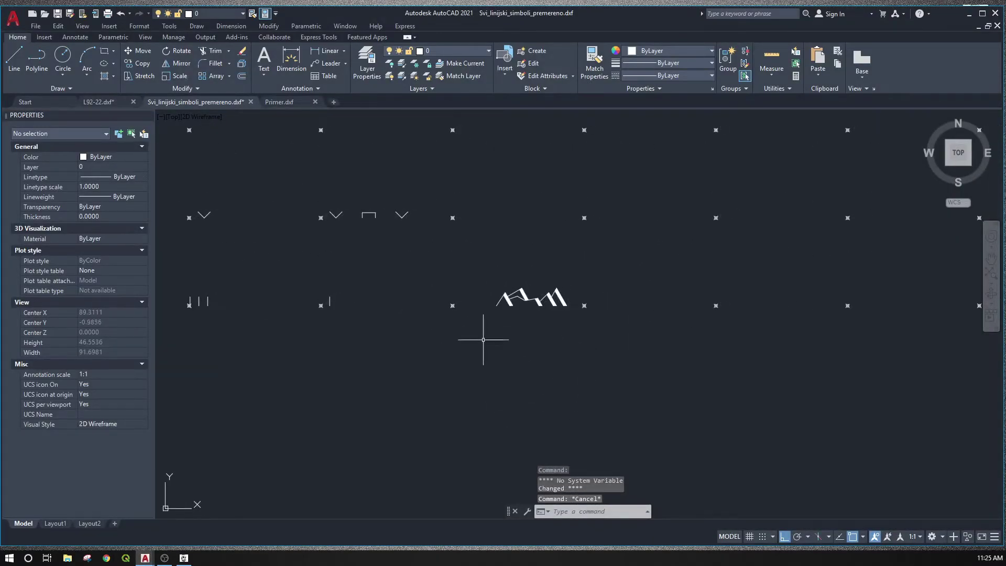
click(14, 58)
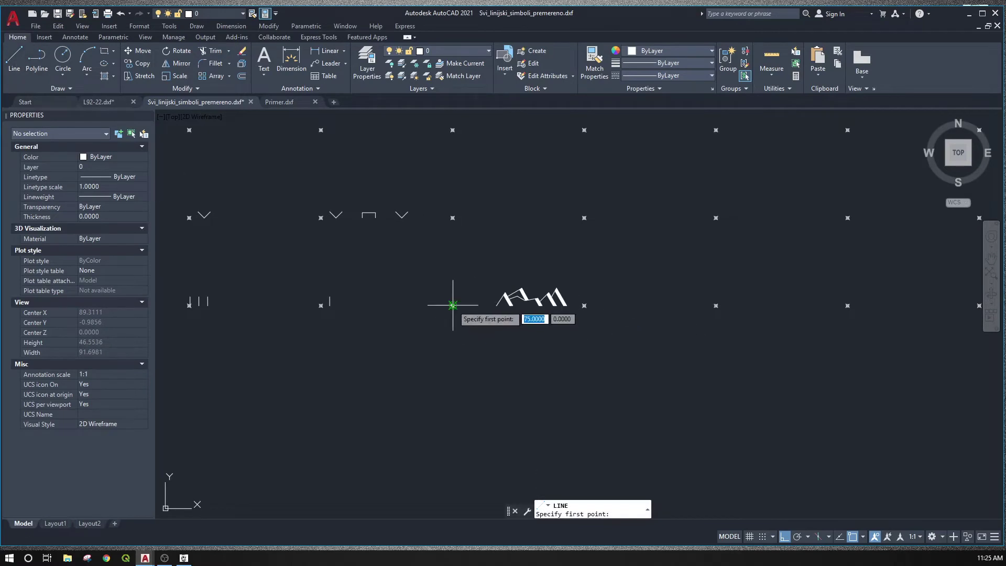
click(452, 305)
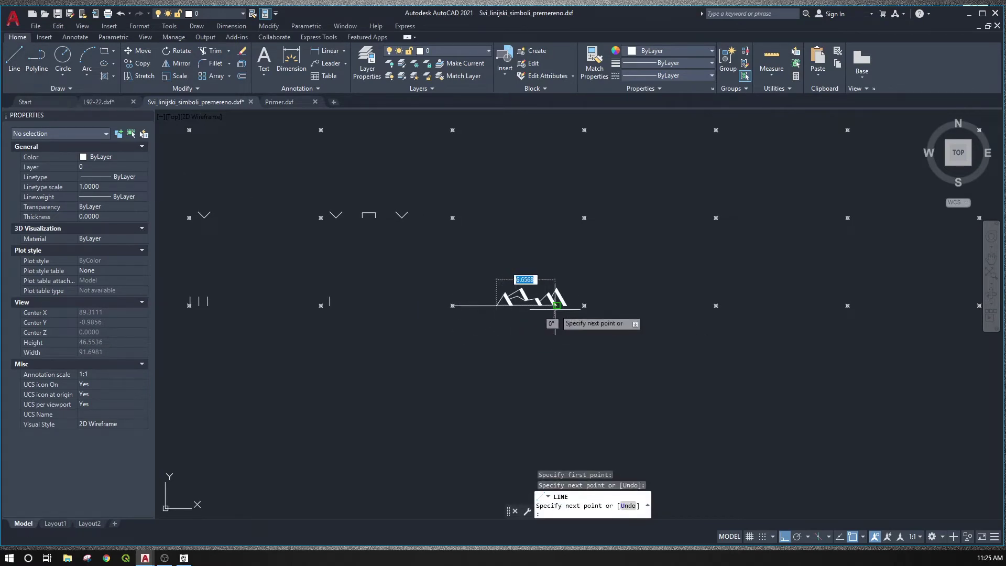
scroll(566, 308, up, 4)
click(567, 305)
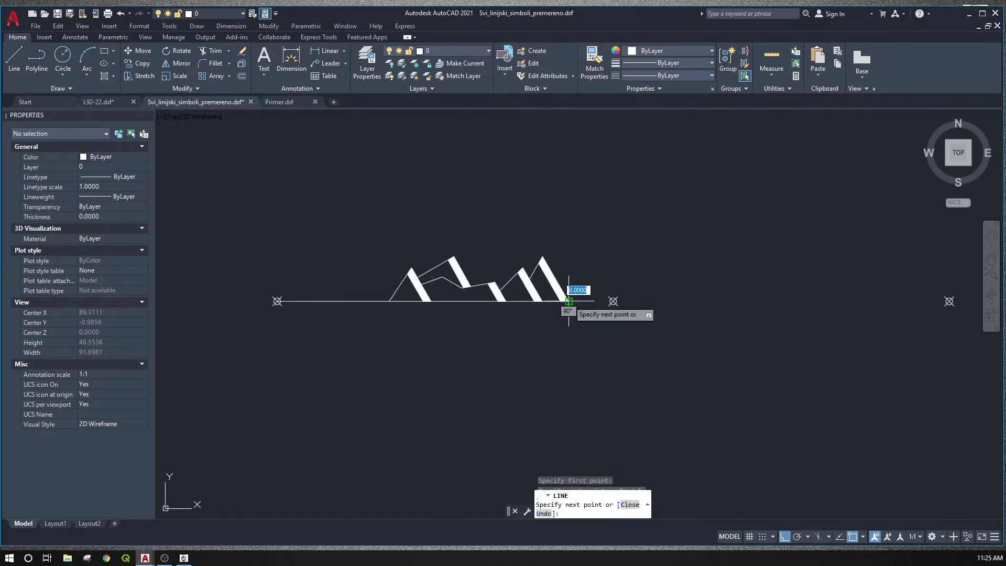
key(Escape)
- Copy the 5-unit lead-in line from the reference point to the far end of the symbol
click(371, 285)
click(333, 321)
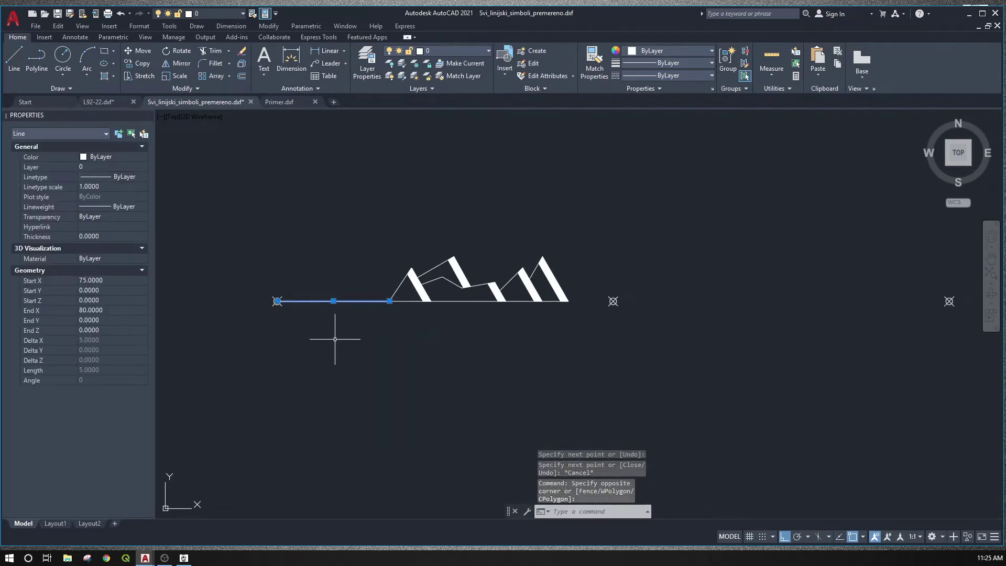
text(co)
key(Return)
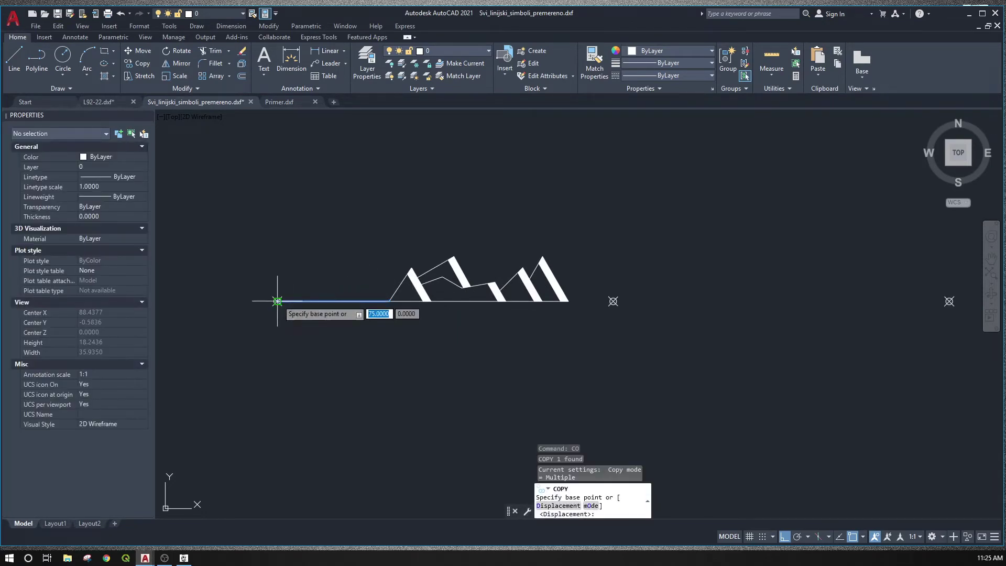
click(277, 301)
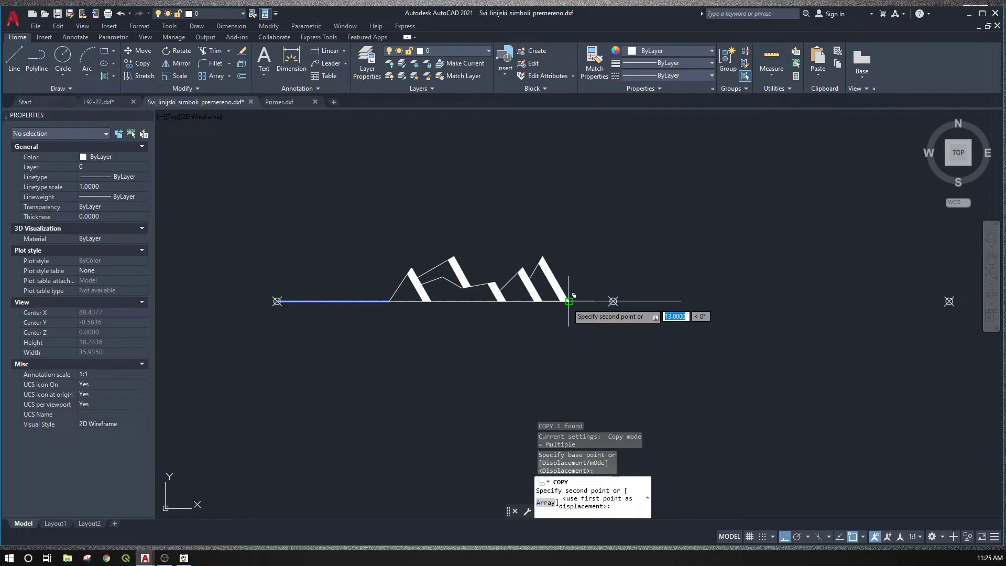
click(569, 301)
key(Escape)
middle_drag(384, 343, 388, 337)
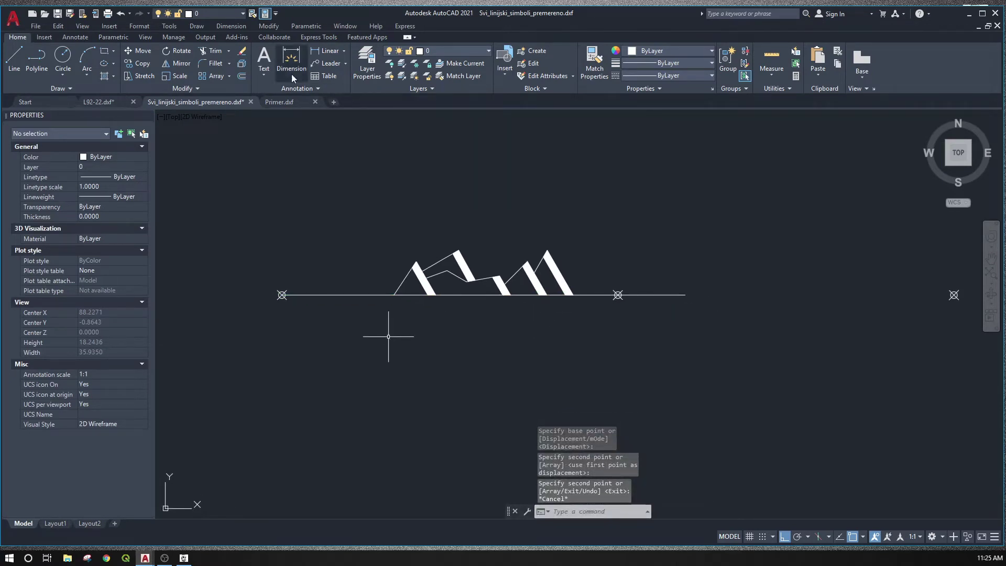
- Dimension the full baseline from the reference point to the end of the copied line, with the dimension below it
click(292, 60)
click(282, 295)
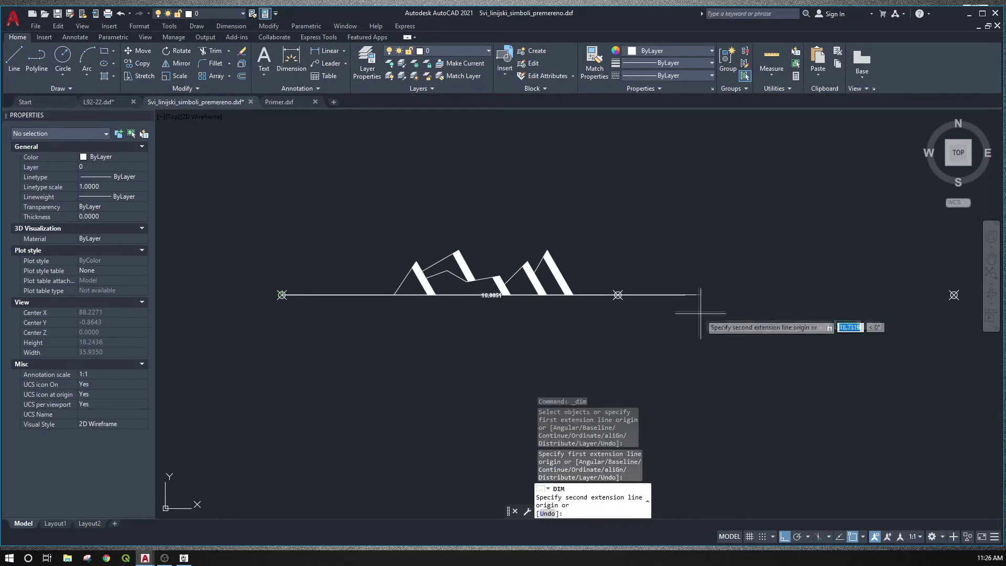
click(685, 295)
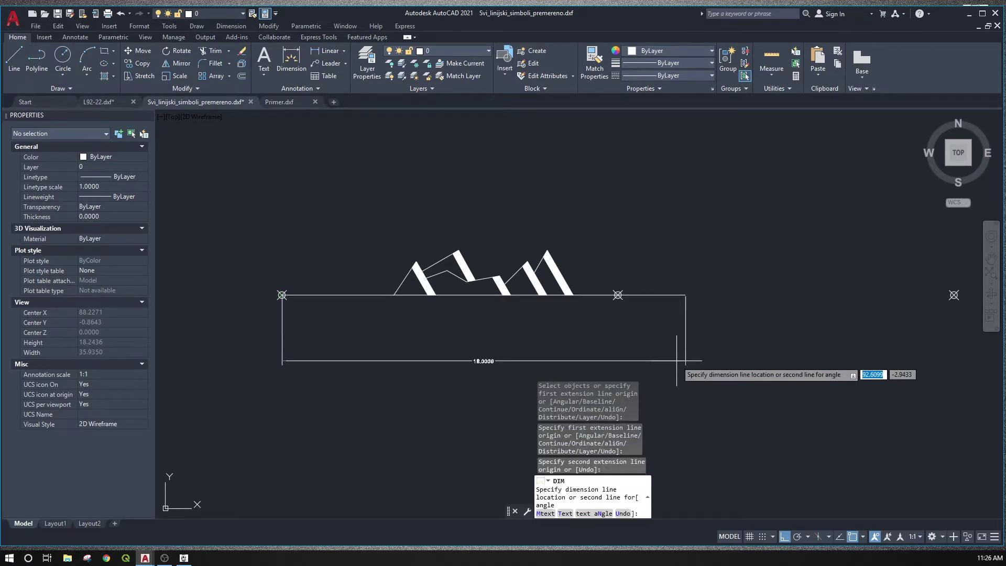
click(676, 361)
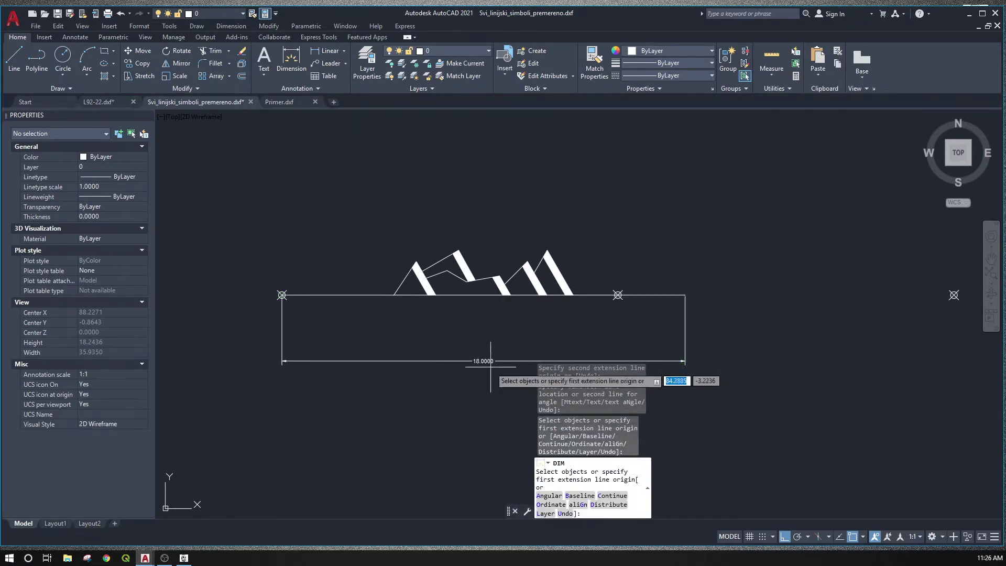
key(Return)
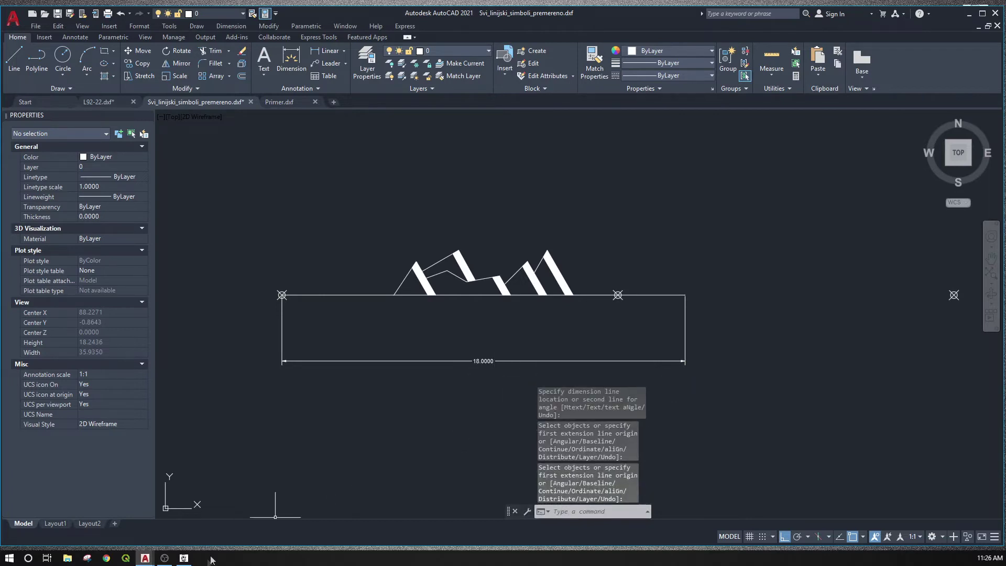
- Switch to Topografer Lite and set duzina_simbola in row 141 to 18
click(183, 558)
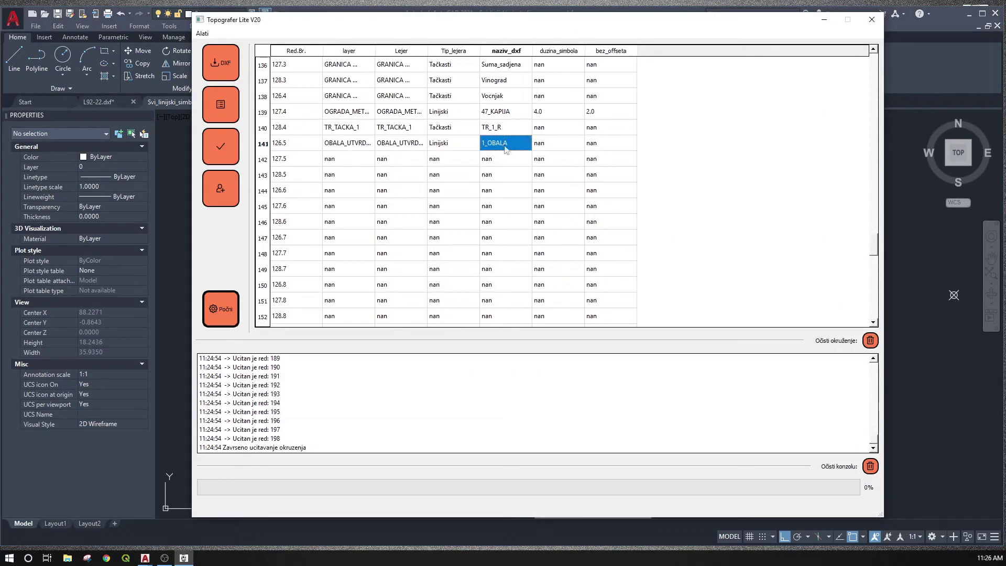
double_click(559, 145)
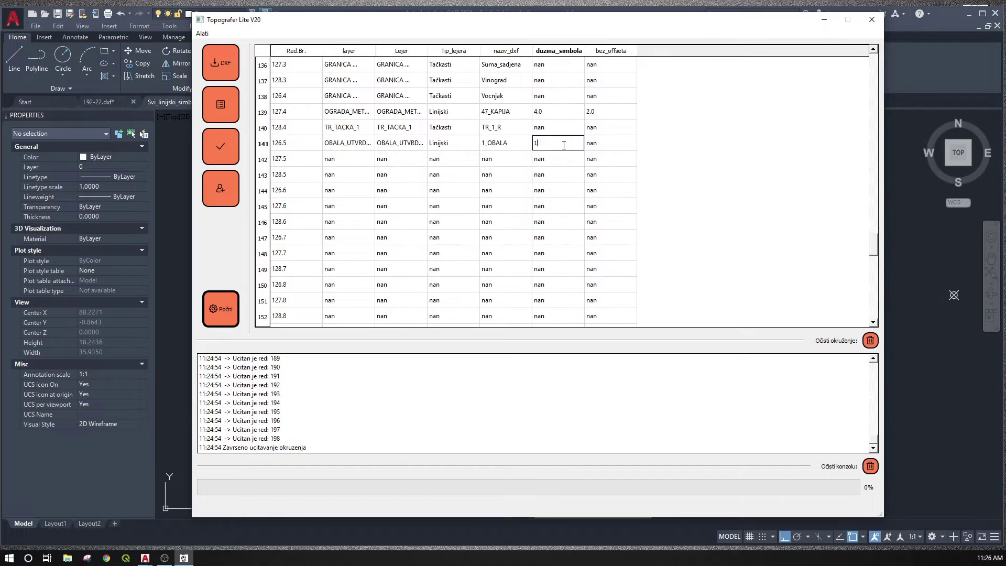
click(824, 20)
- Return to AutoCAD and dimension the symbol alone without its offset lines, from start corner to far end, just below the baseline
click(982, 13)
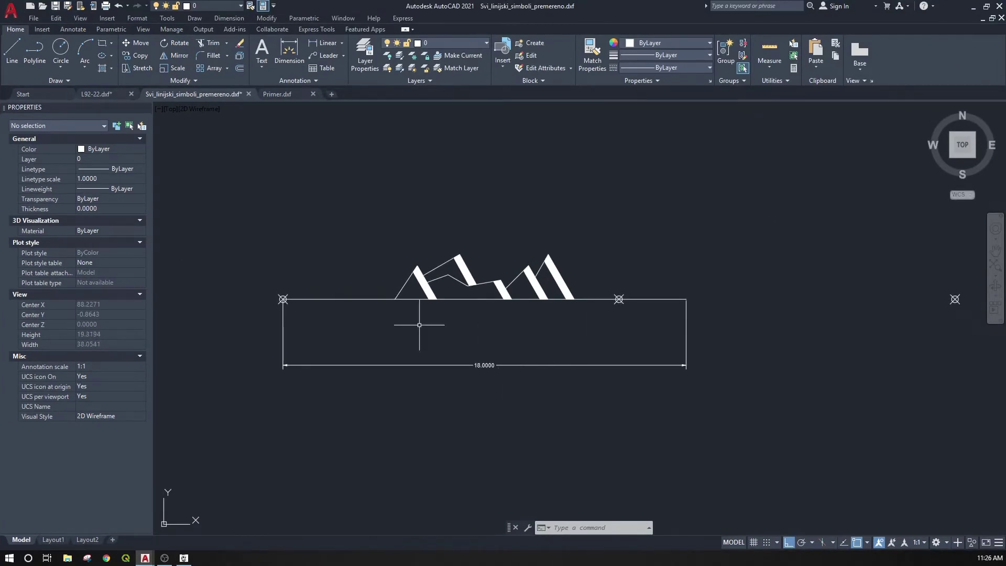
key(Escape)
click(281, 56)
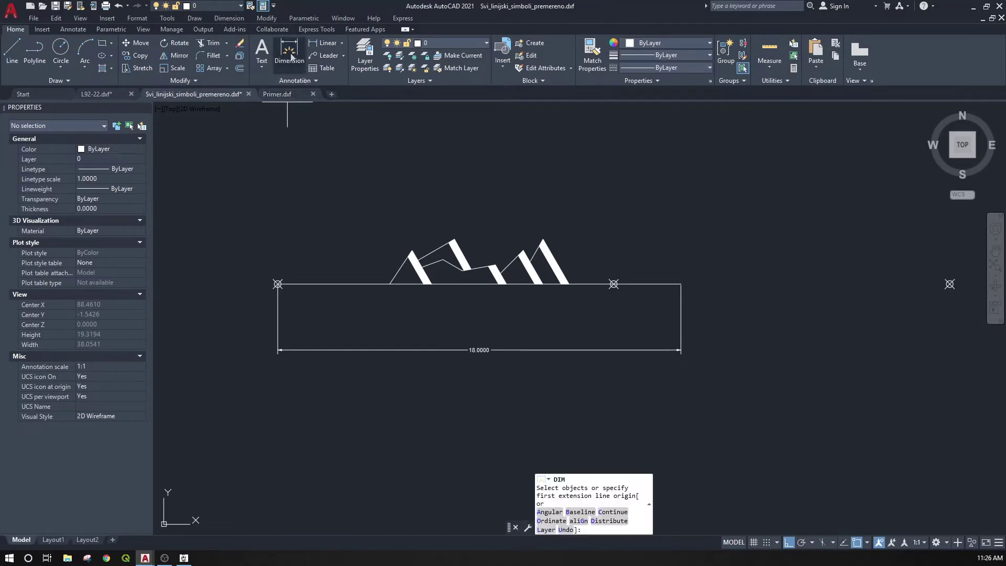
click(391, 284)
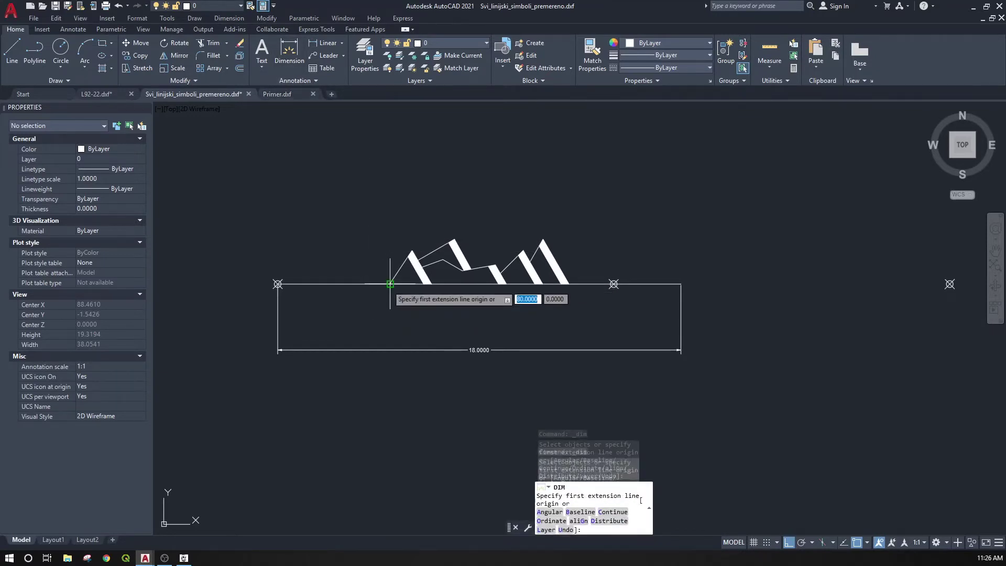
click(568, 283)
click(538, 313)
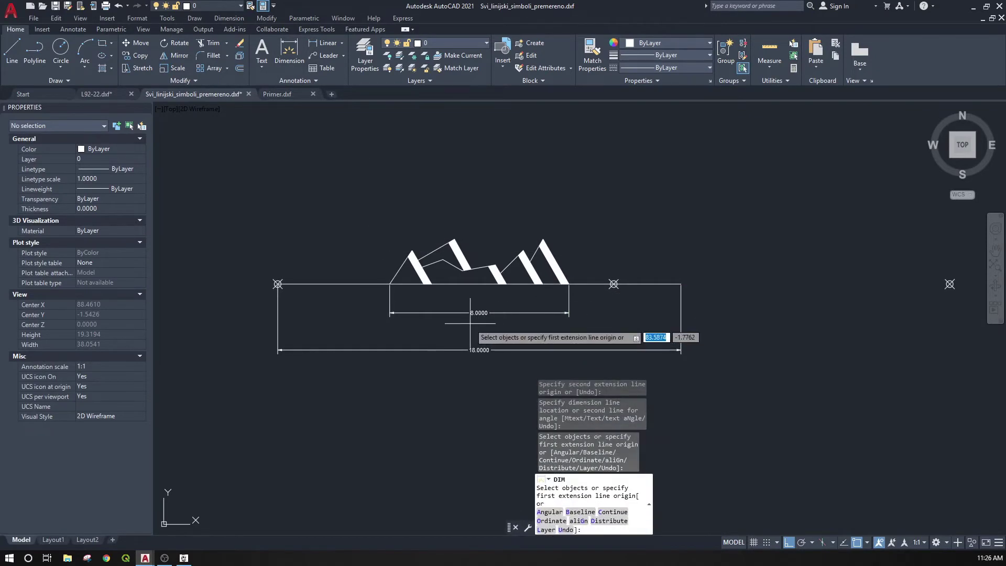
key(Return)
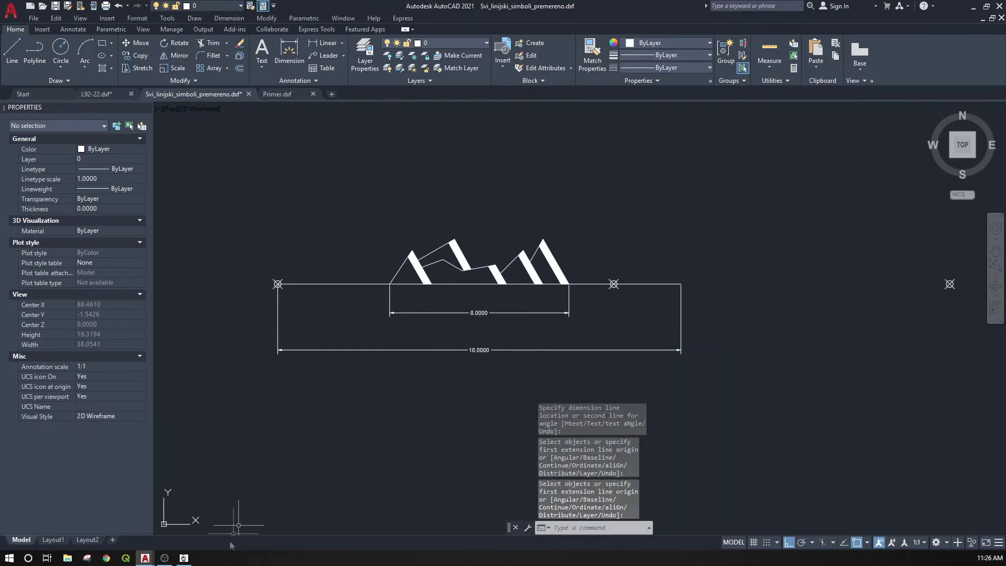
- In Topografer Lite, set bez_offseta in row 141 to 8 and save the table over layers.xls
click(184, 558)
double_click(601, 141)
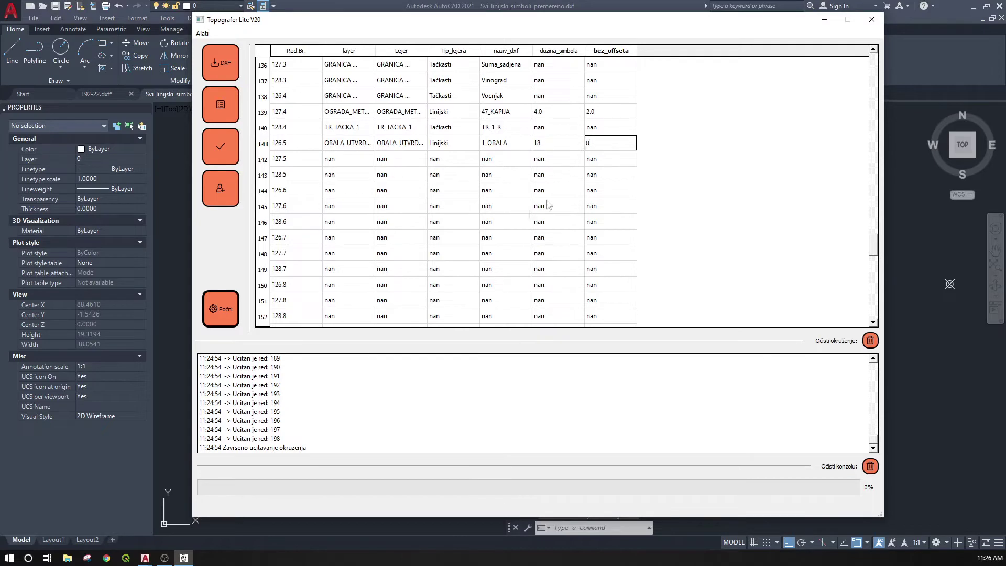
click(220, 147)
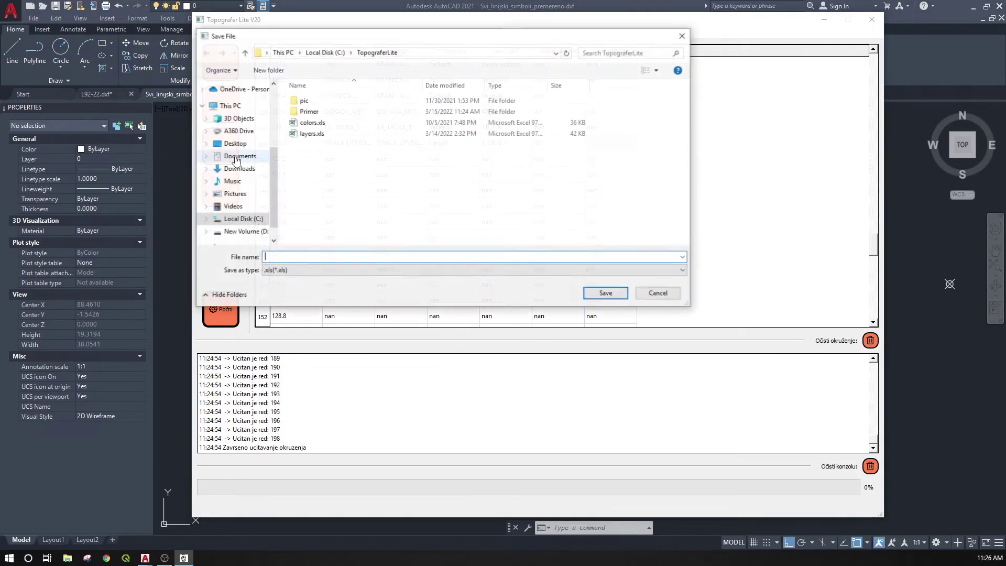
click(310, 134)
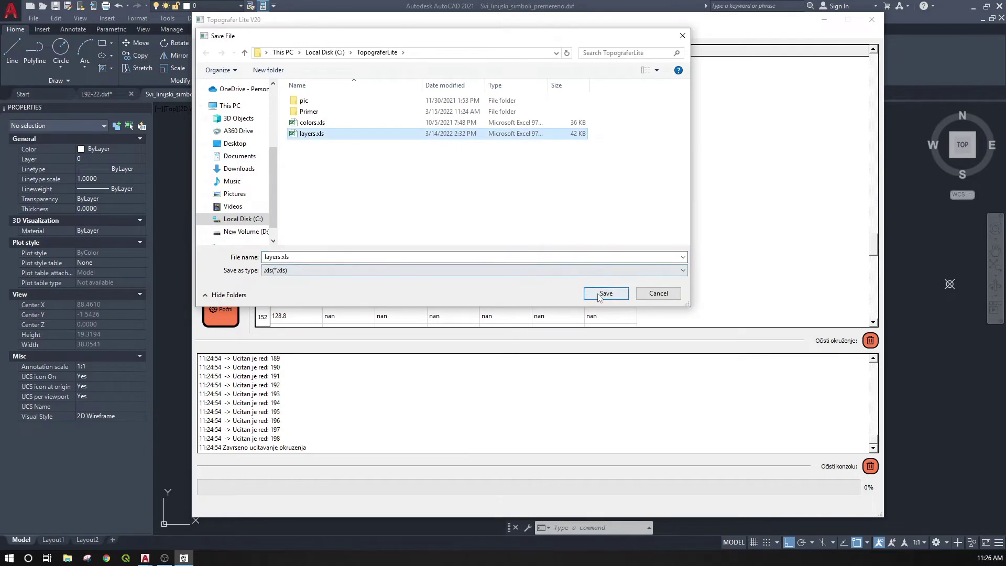
click(601, 294)
click(535, 283)
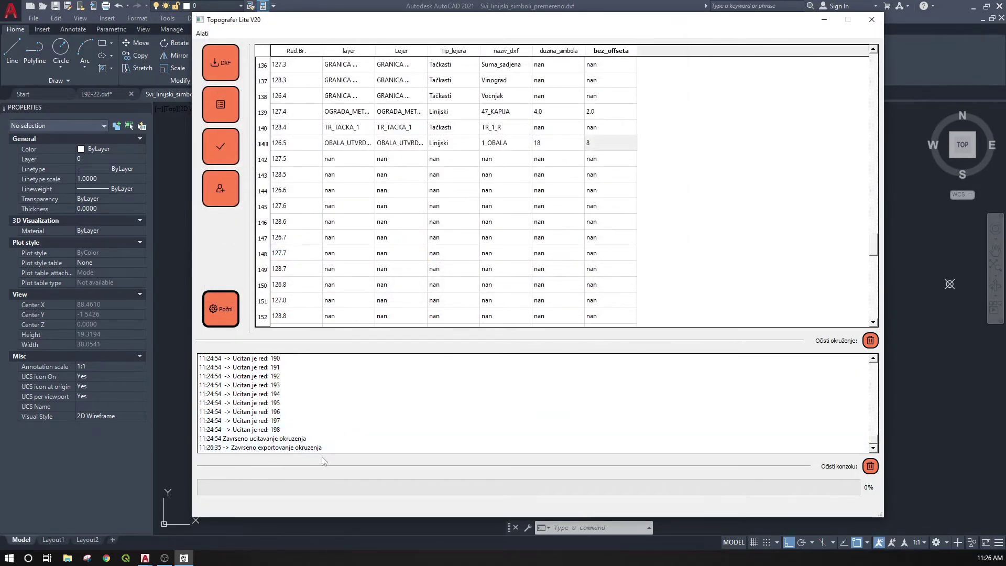
- Reload the layer environment table and load Primer.dxf from the Primer folder
click(226, 110)
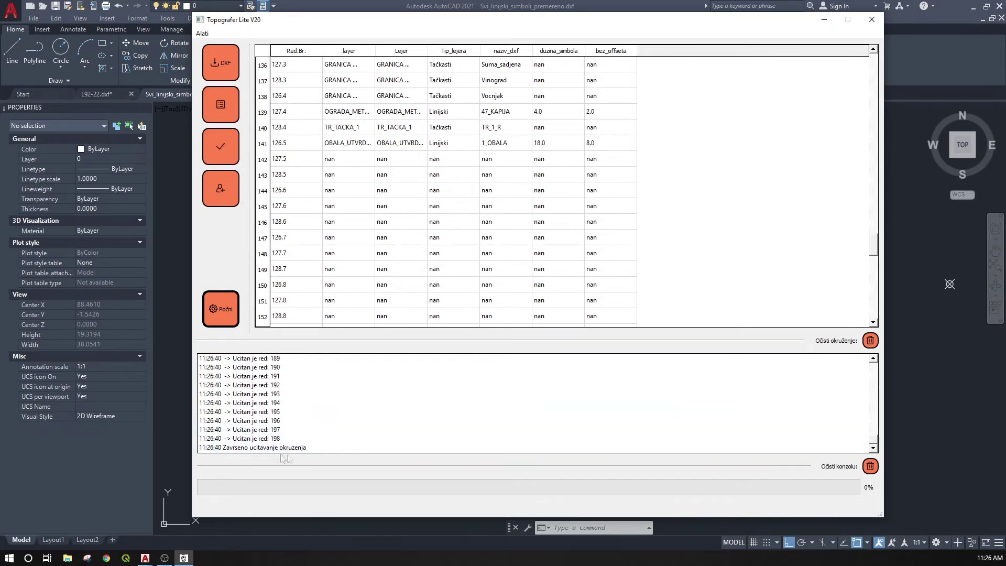
click(227, 63)
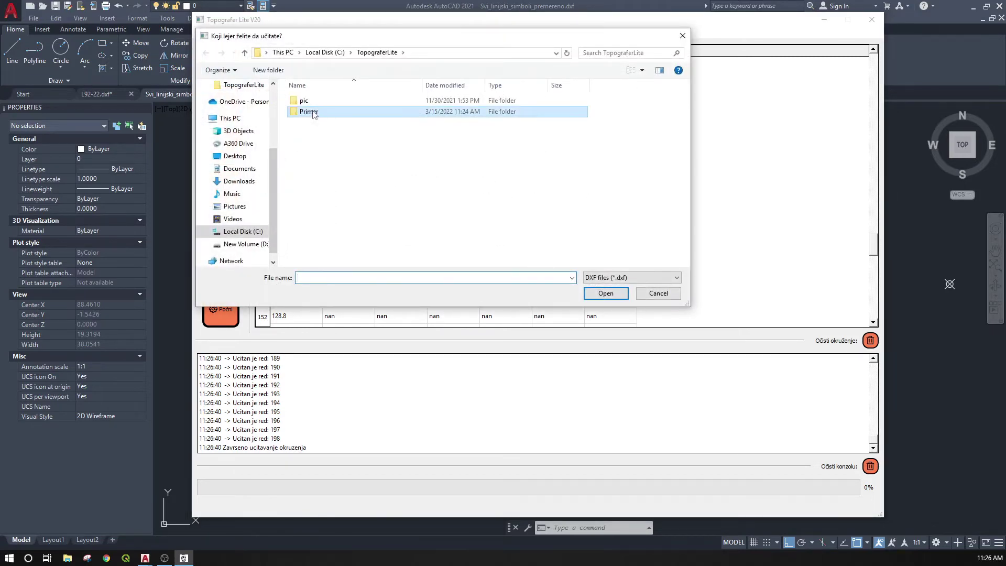
click(317, 112)
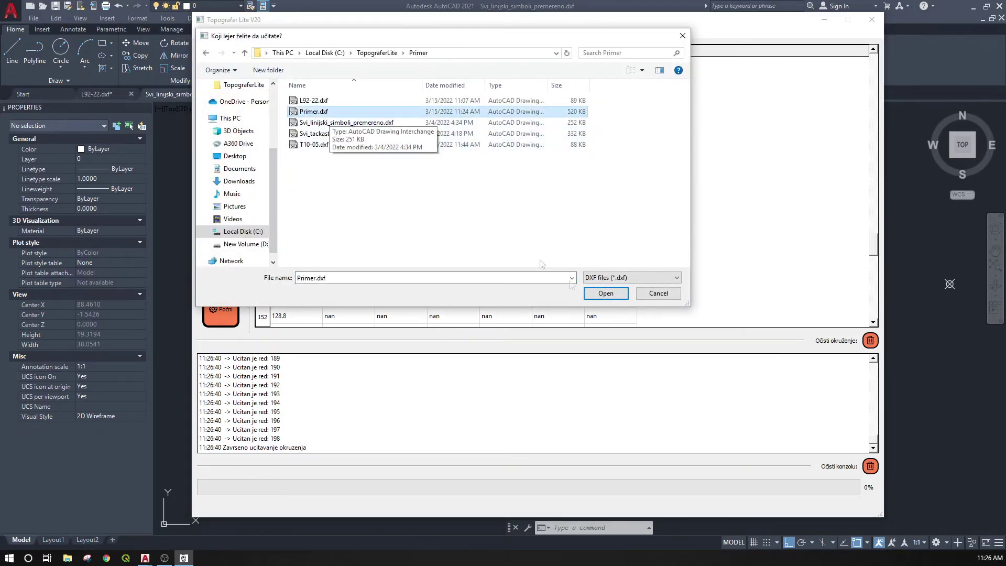
click(605, 293)
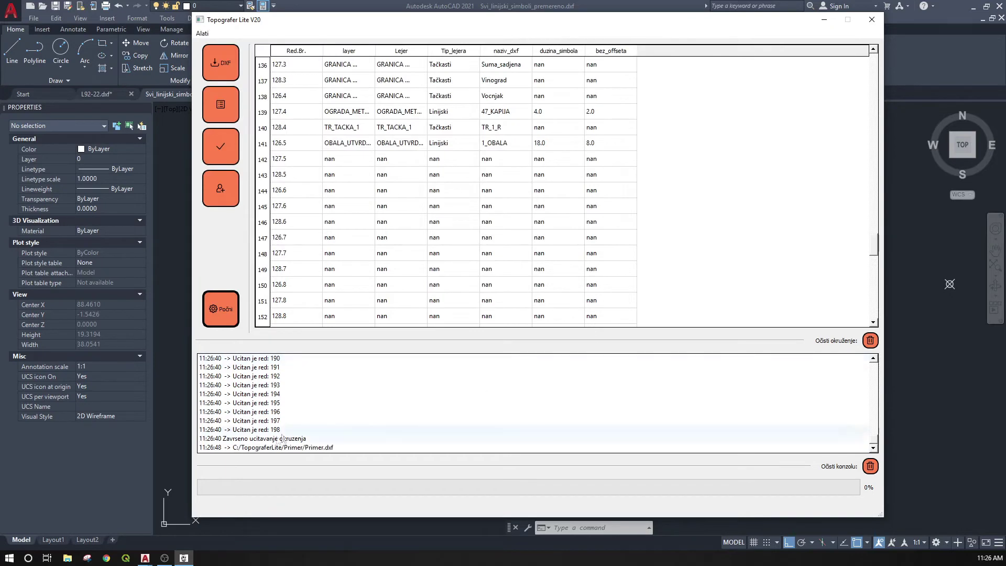
- Run only the Linije process on the loaded drawing and save the output as Primer_SIMBOL in the Primer folder
click(221, 309)
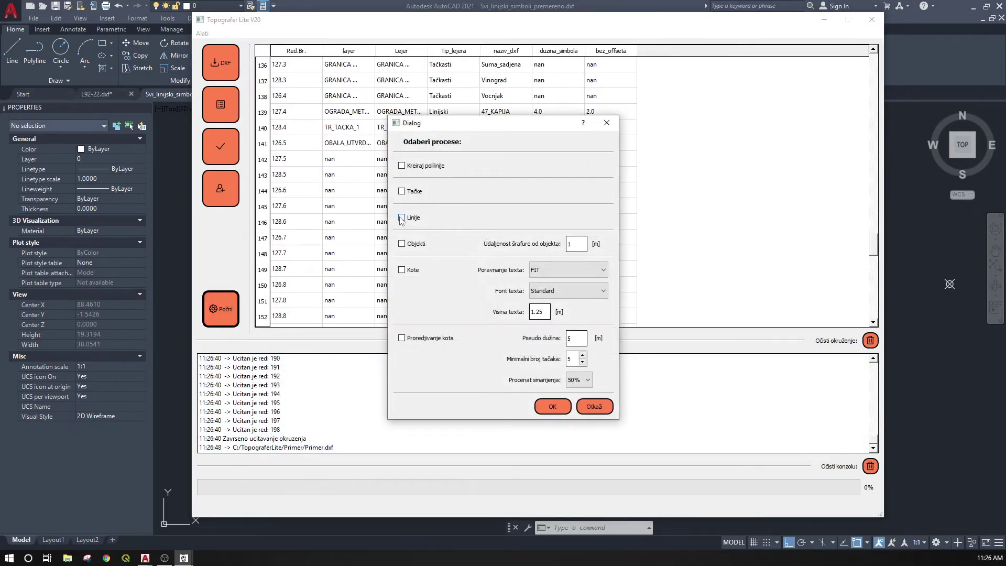
click(553, 408)
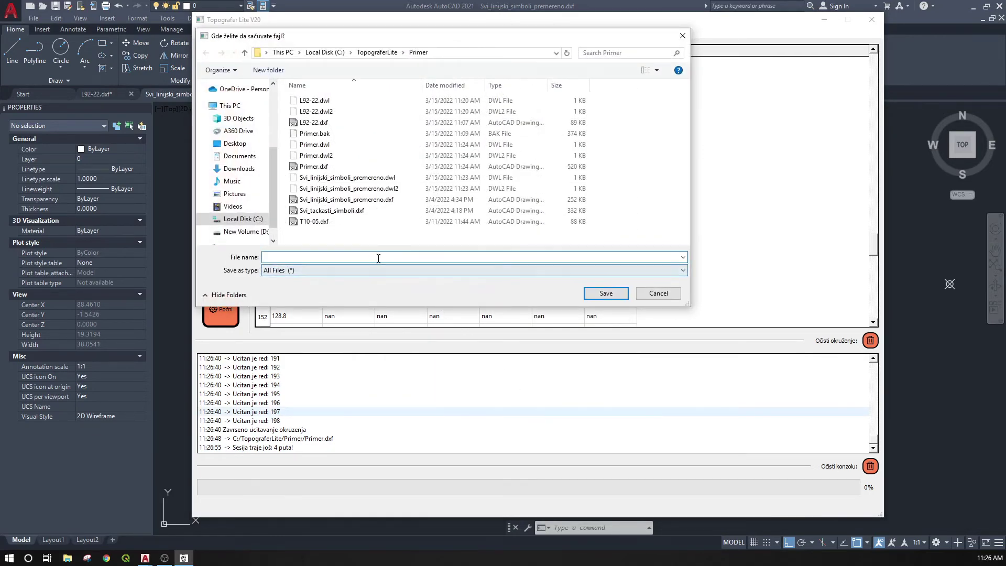
click(314, 166)
double_click(313, 257)
key(BackSpace)
key(BackSpace)
key(BackSpace)
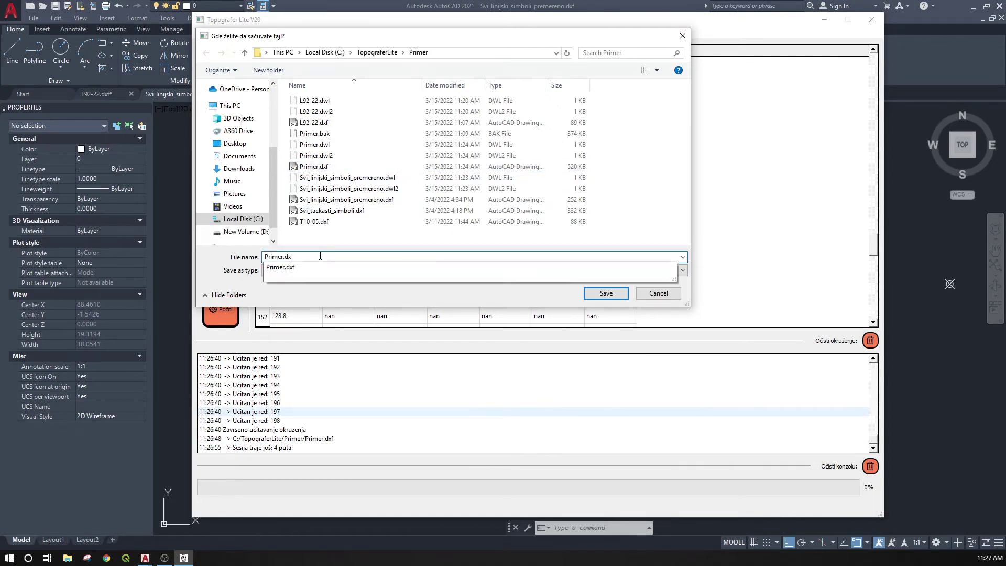
text(_SIMBOL)
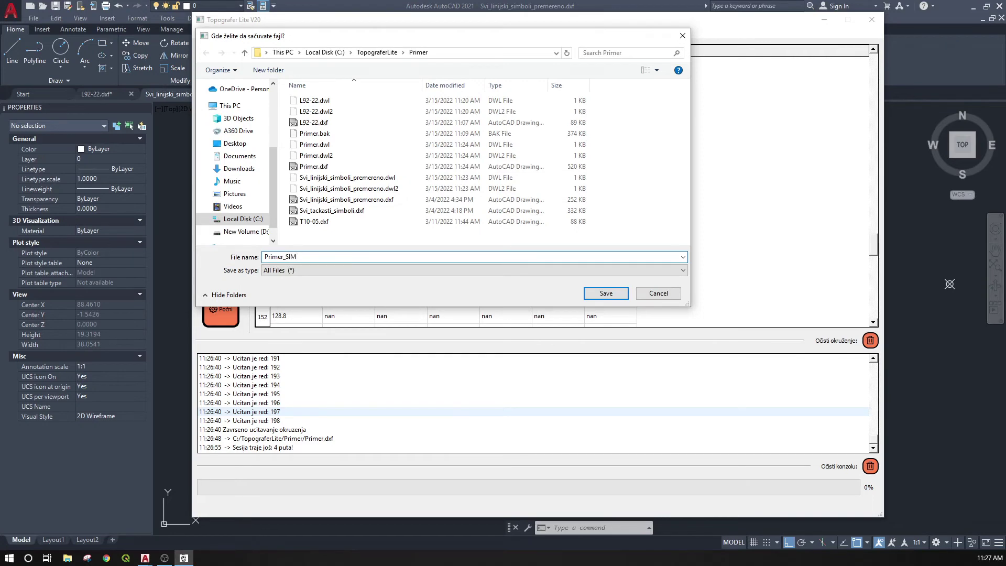
click(614, 294)
- Open Primer_SIMBOL.dxf from its output folder in AutoCAD and check the layer of the first yellow line
double_click(428, 449)
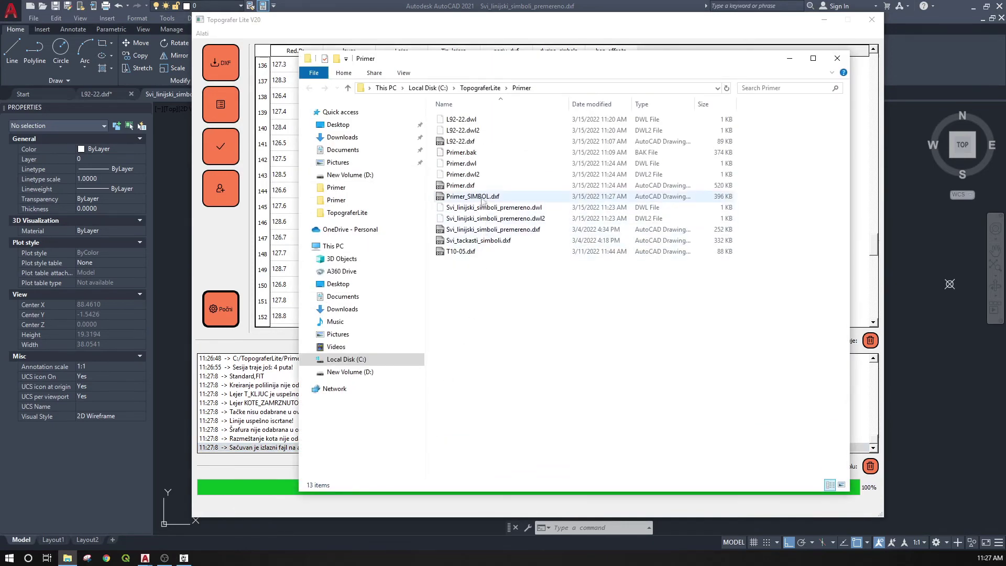
double_click(482, 197)
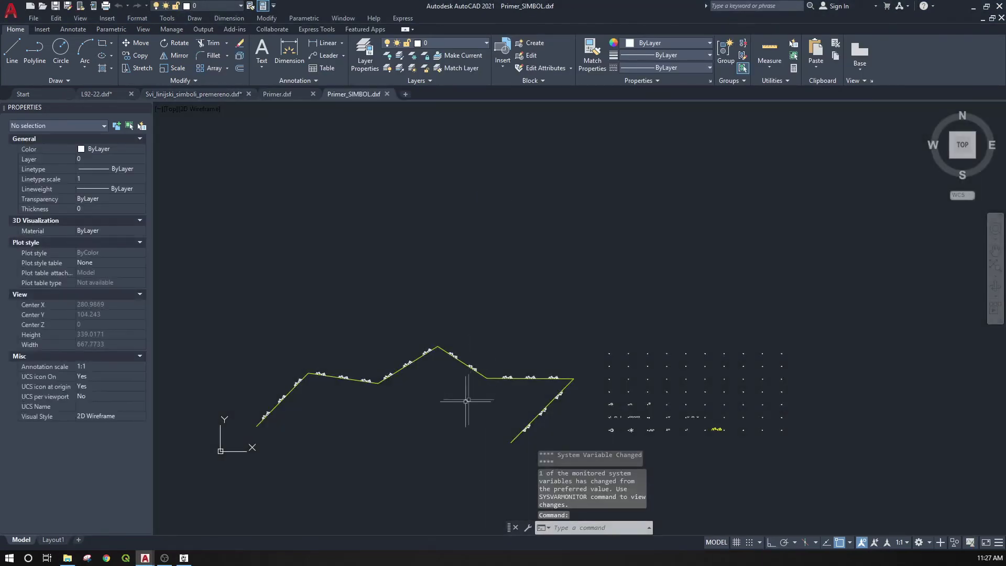
middle_drag(393, 386, 640, 309)
click(277, 367)
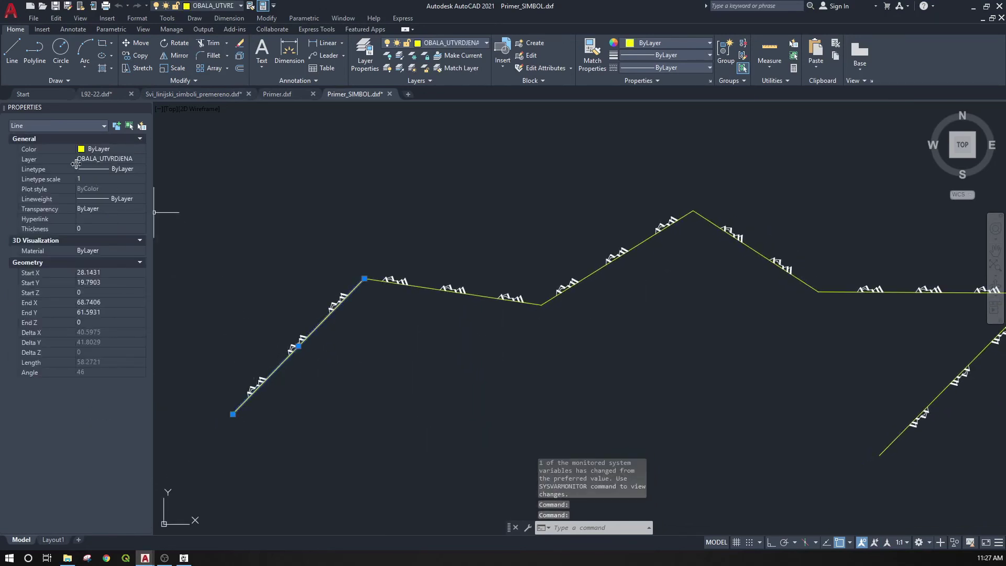
key(Escape)
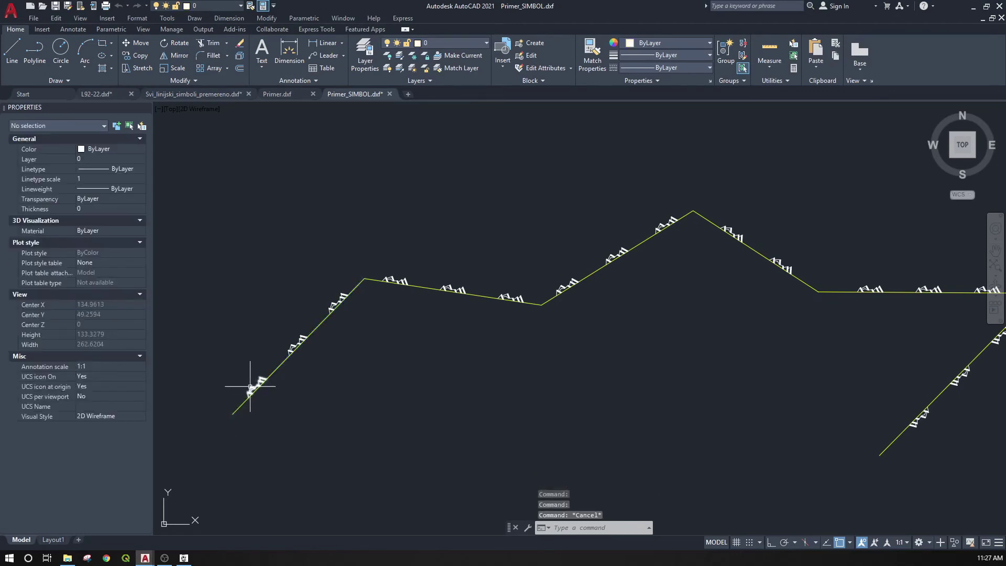
- Check the layer and block name of the first symbol on the yellow line chain and review the whole chain
click(250, 386)
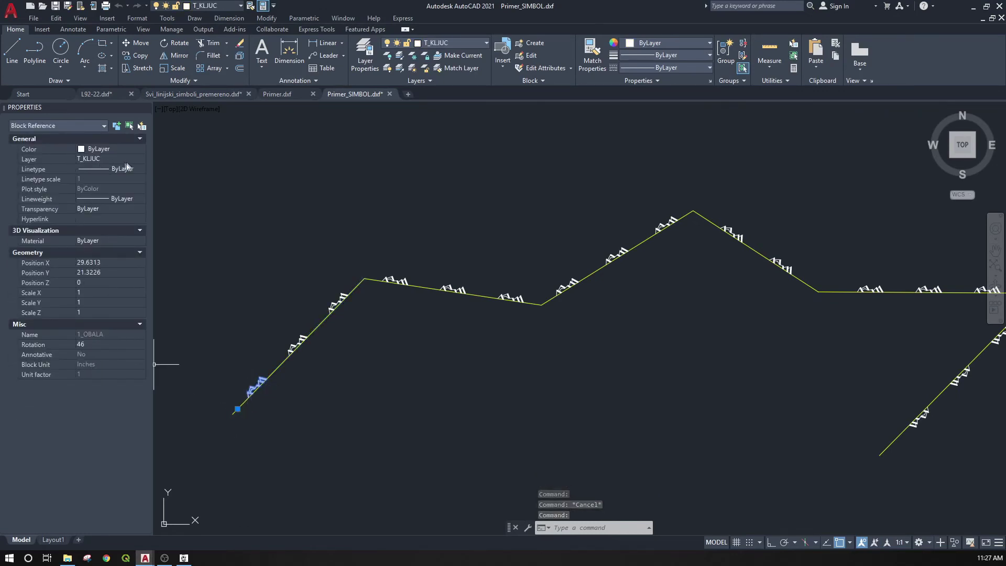
key(Escape)
middle_drag(712, 460, 654, 451)
scroll(654, 452, down, 2)
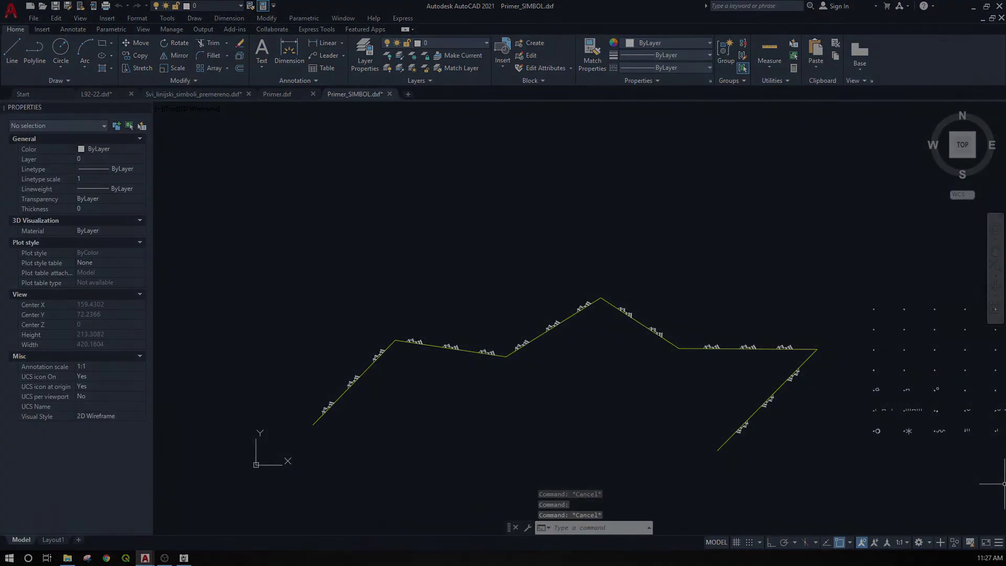